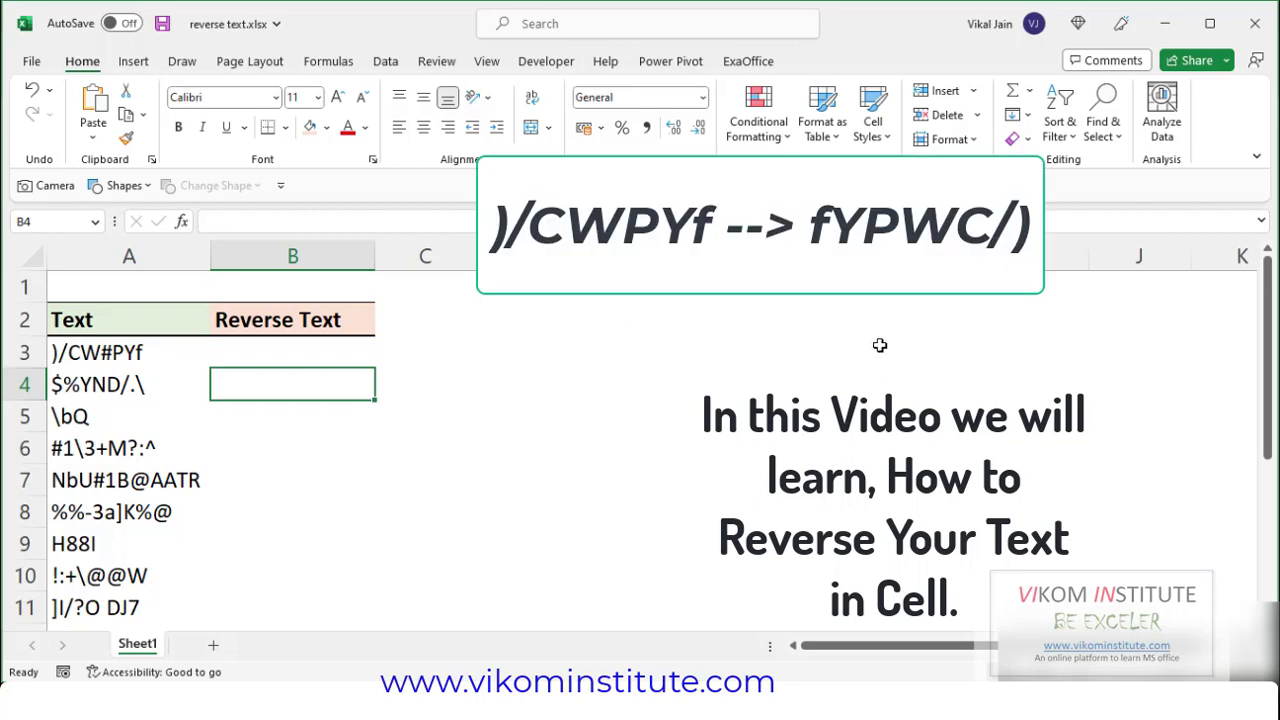
Enter =LEN(A3) in B3 so it returns 8, the length of A3's text.
{"action": "left_click", "coordinate": [125, 355]}
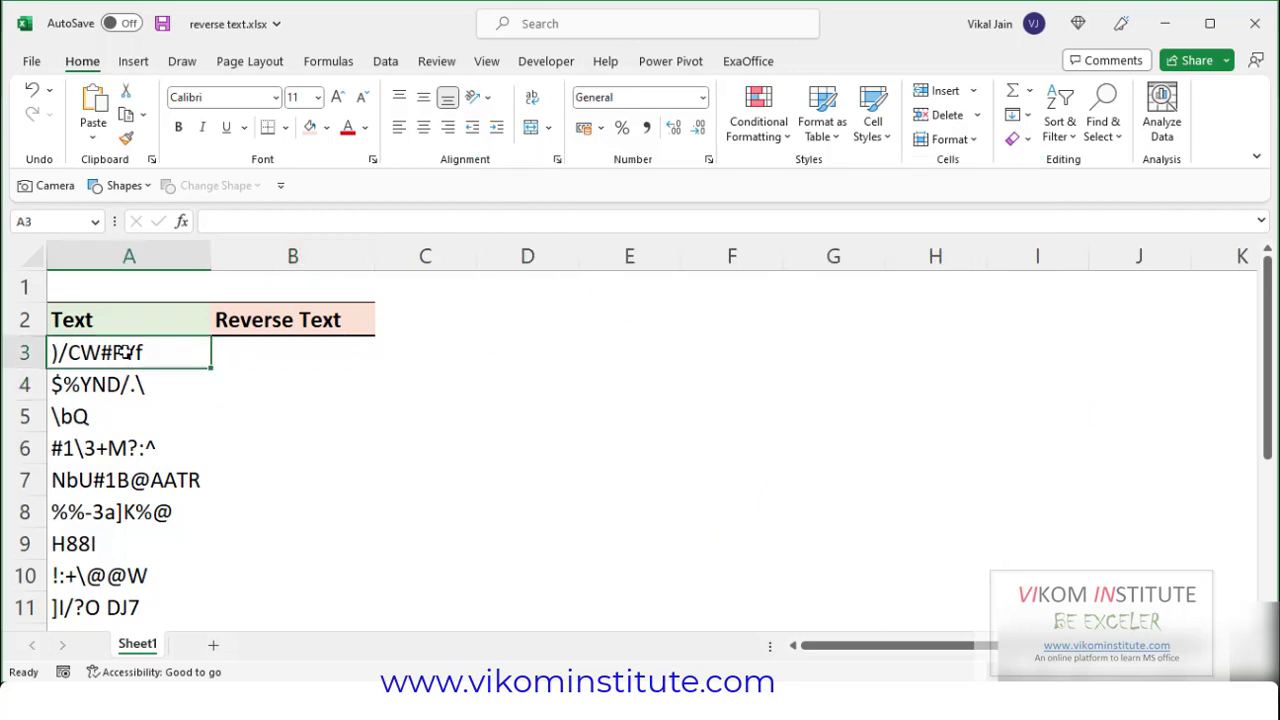
{"action": "scroll", "coordinate": [119, 375], "scroll_direction": "down", "scroll_amount": 2}
{"action": "scroll", "coordinate": [125, 395], "scroll_direction": "down", "scroll_amount": 1}
{"action": "scroll", "coordinate": [129, 408], "scroll_direction": "up", "scroll_amount": 3}
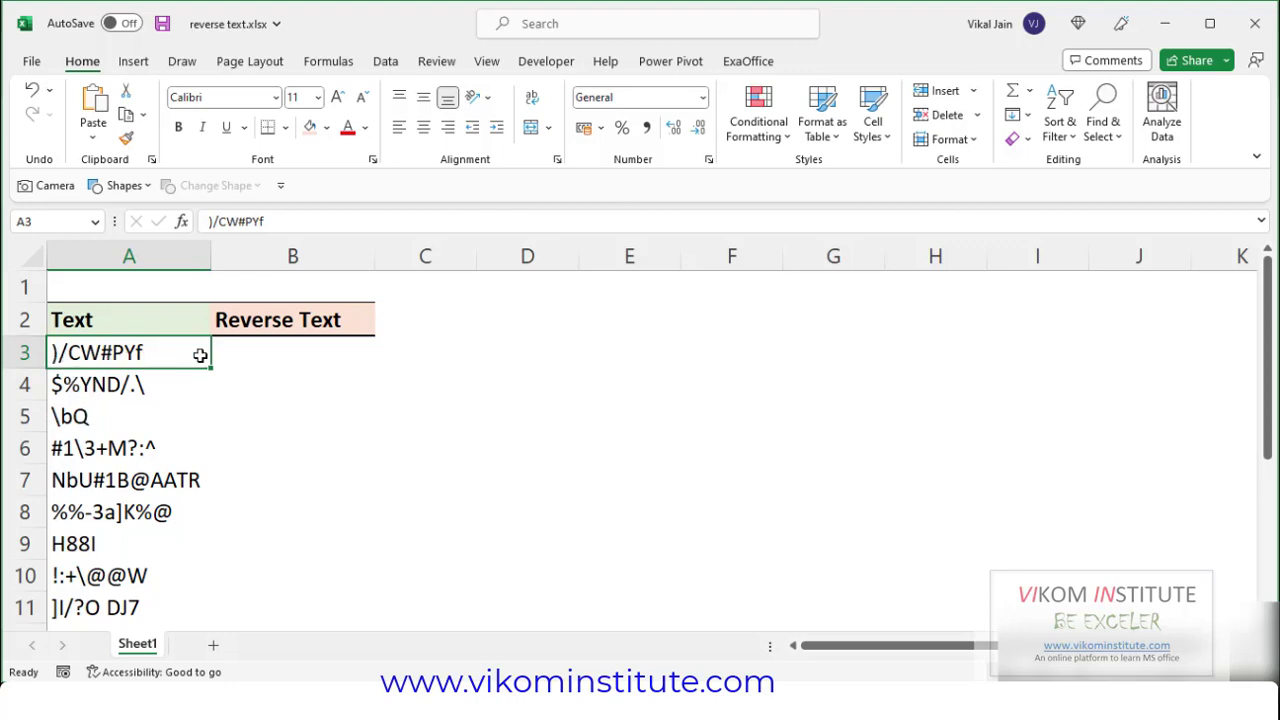
{"action": "left_click", "coordinate": [249, 356]}
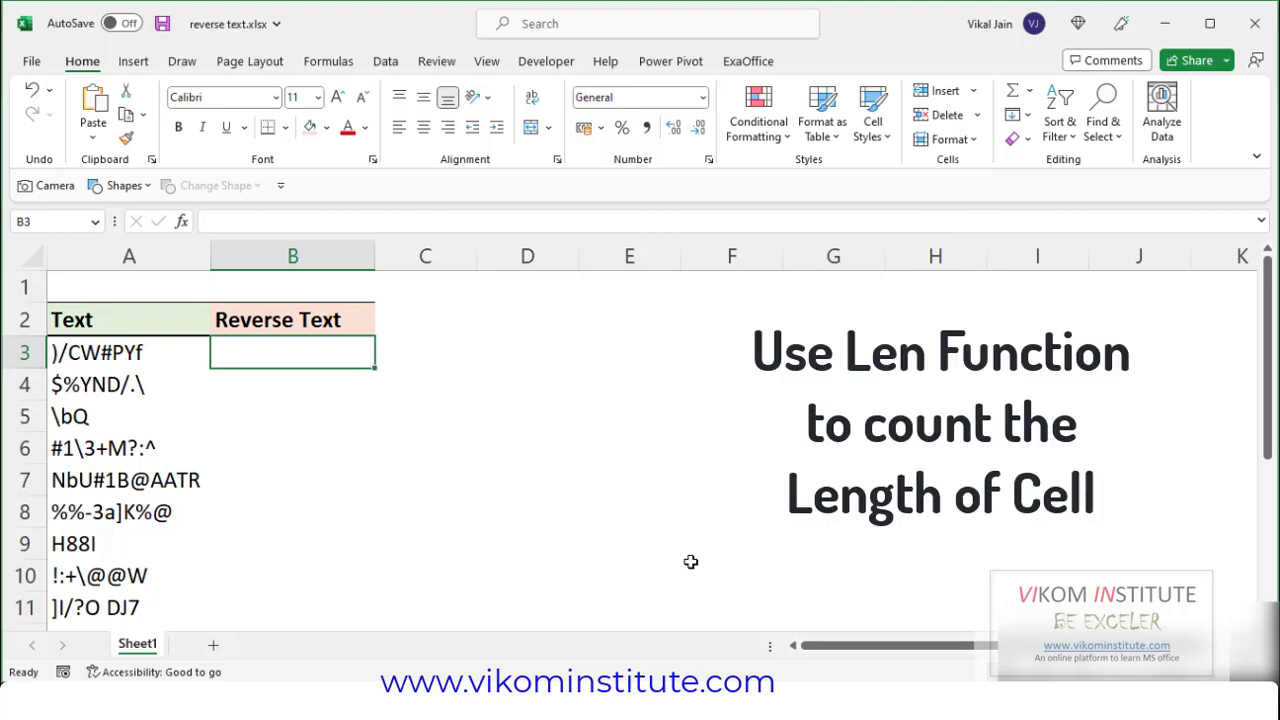
{"action": "type", "text": "=L"}
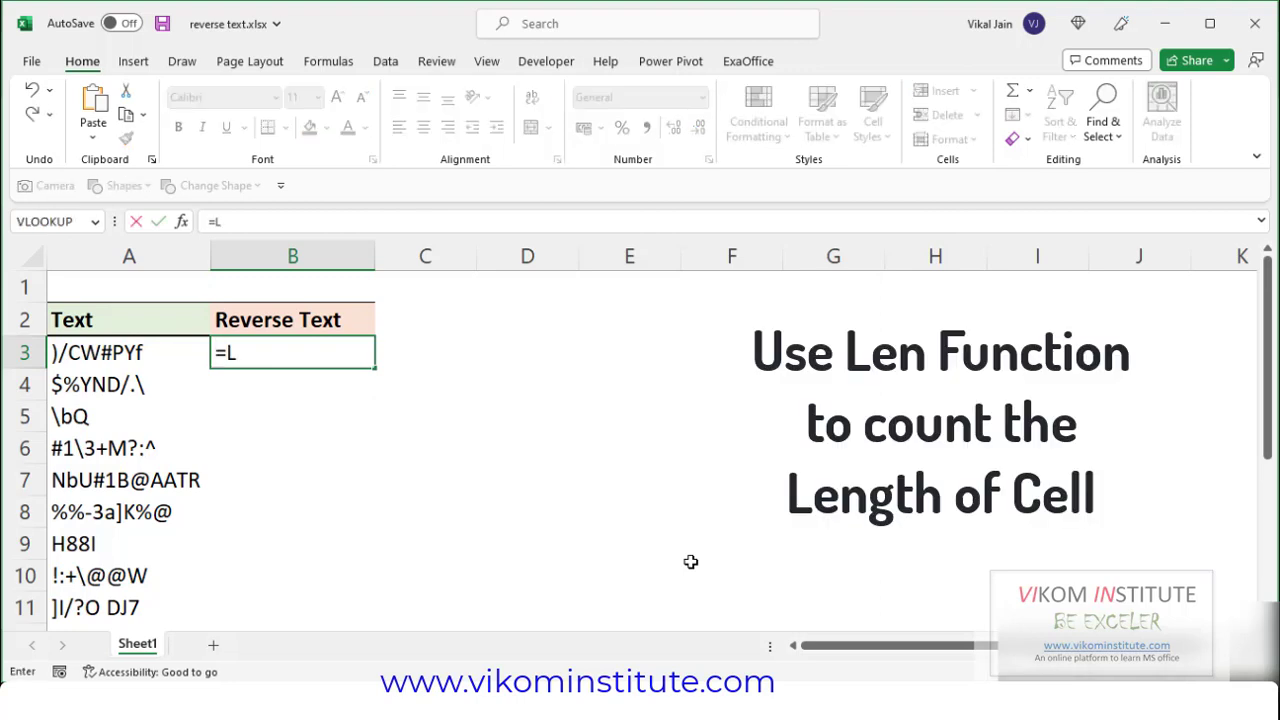
{"action": "type", "text": "EN"}
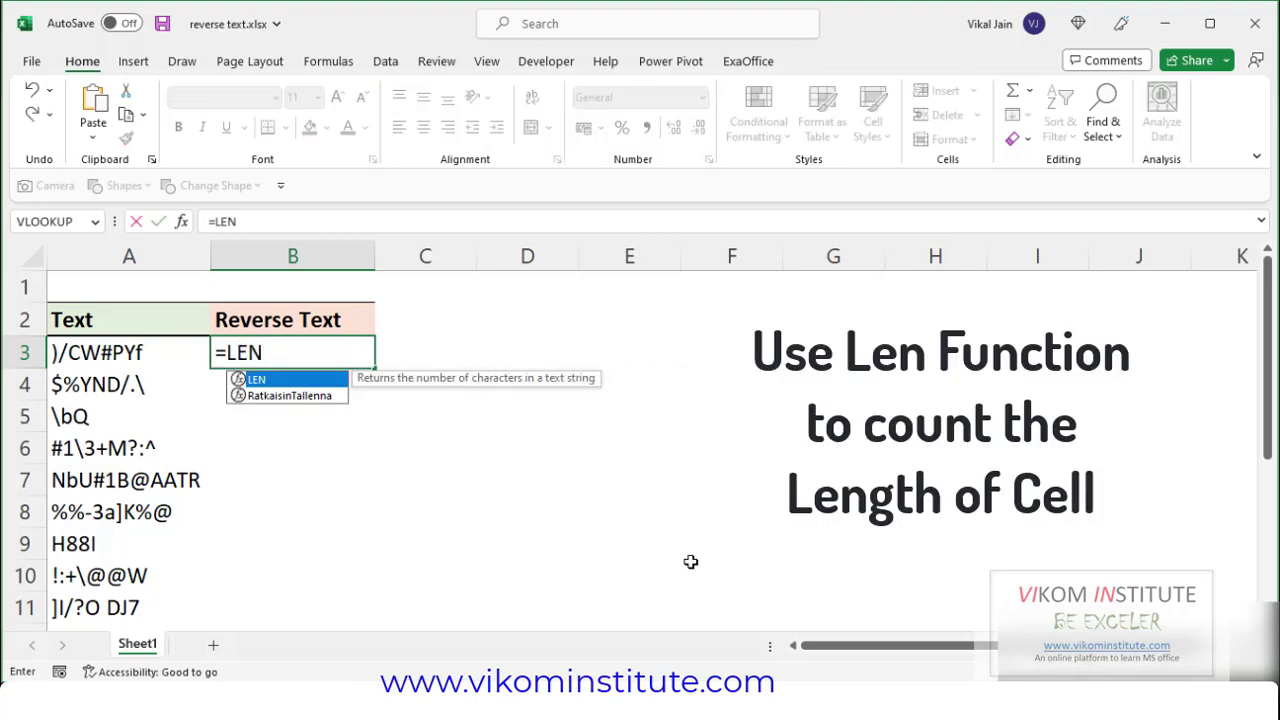
{"action": "type", "text": "("}
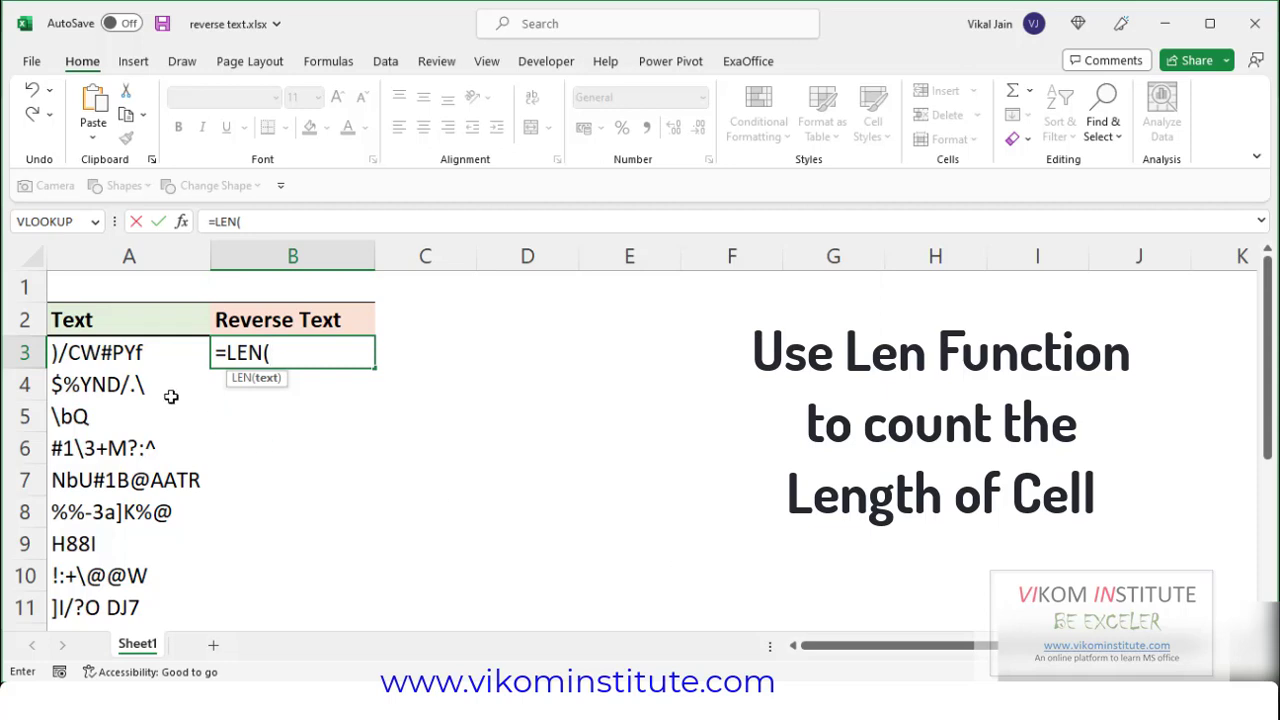
{"action": "left_click", "coordinate": [145, 352]}
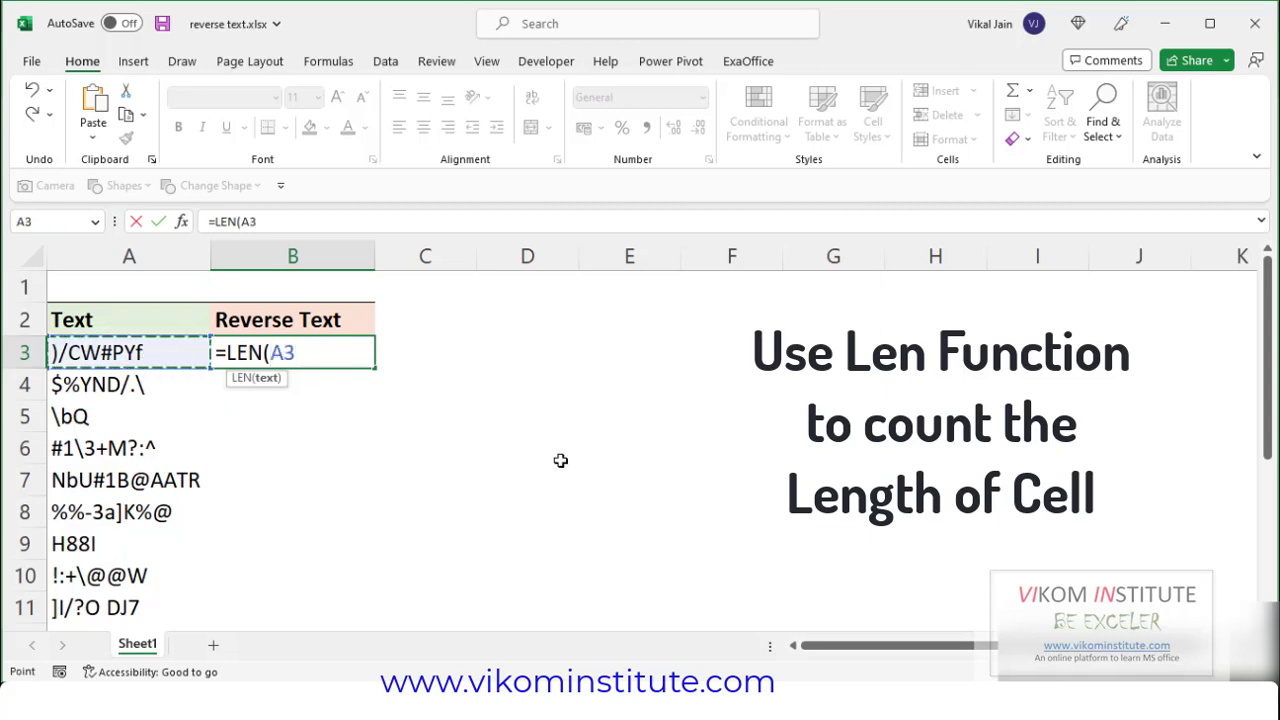
{"action": "type", "text": ")"}
{"action": "key", "text": "Return"}
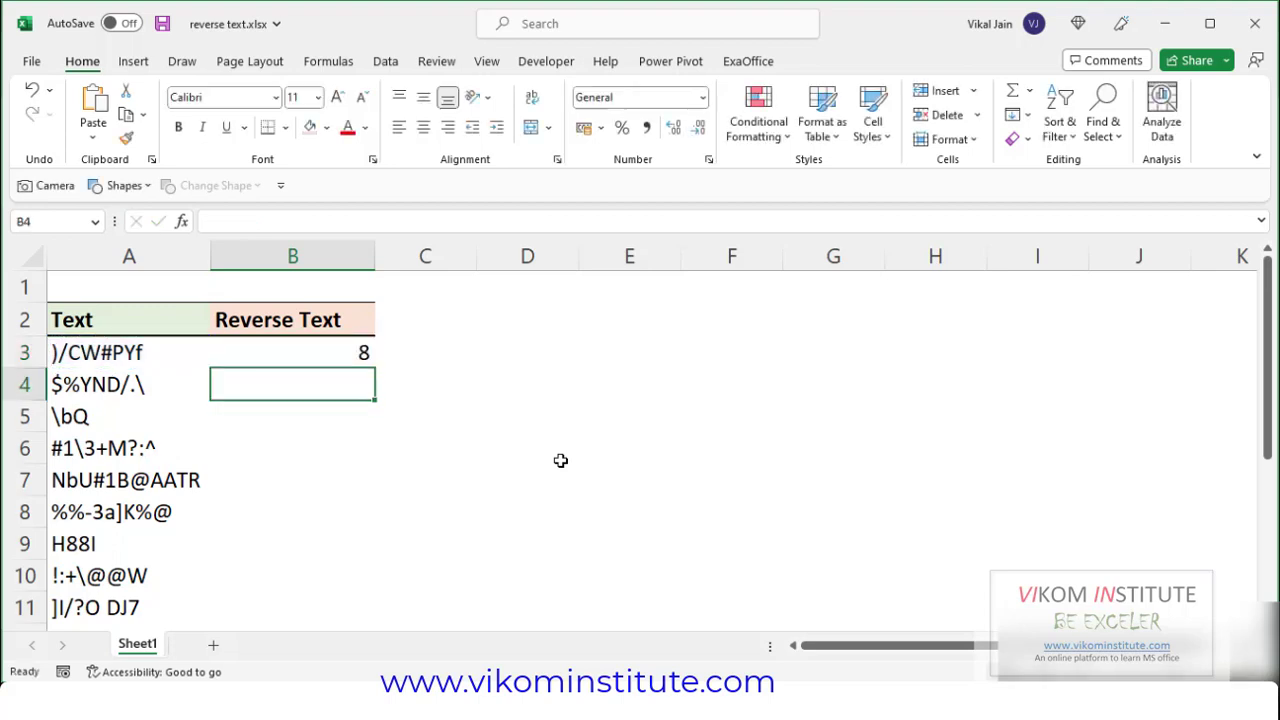
{"action": "left_click", "coordinate": [120, 352]}
{"action": "left_click", "coordinate": [300, 350]}
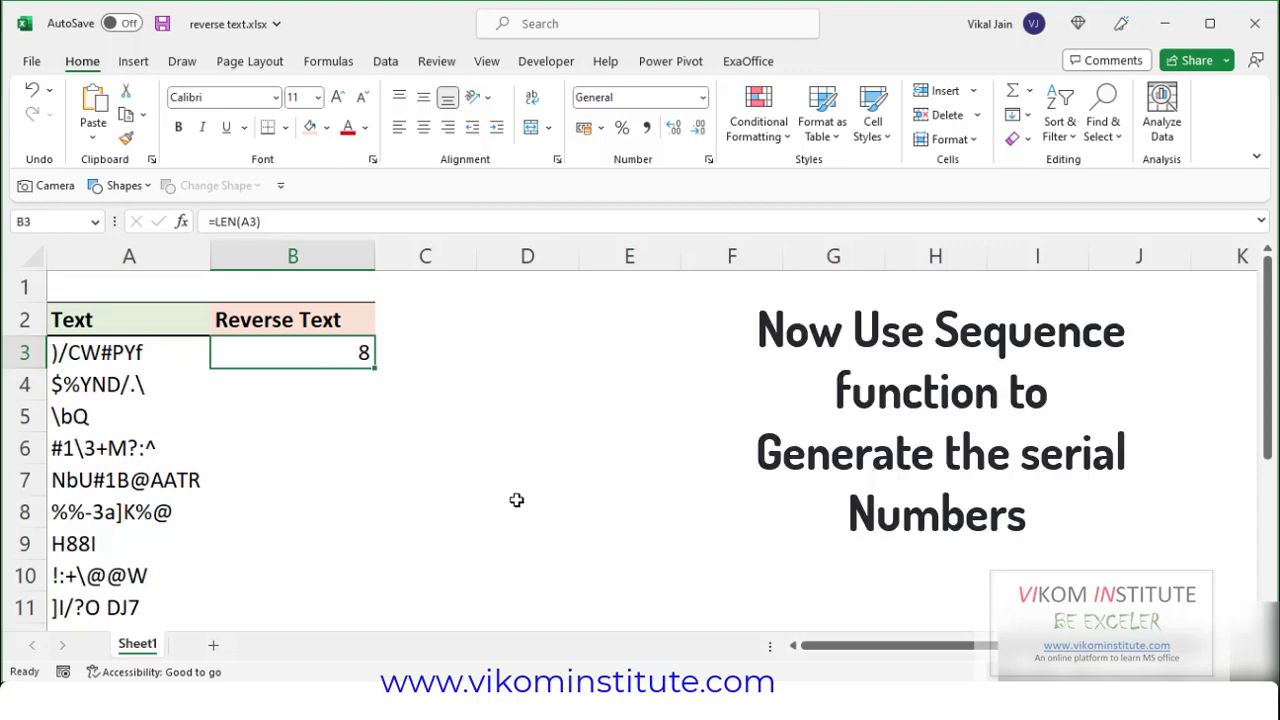
Change B3 to =SEQUENCE(,LEN(A3)), spilling the numbers 1 through 8 across B3:I3.
{"action": "double_click", "coordinate": [332, 355]}
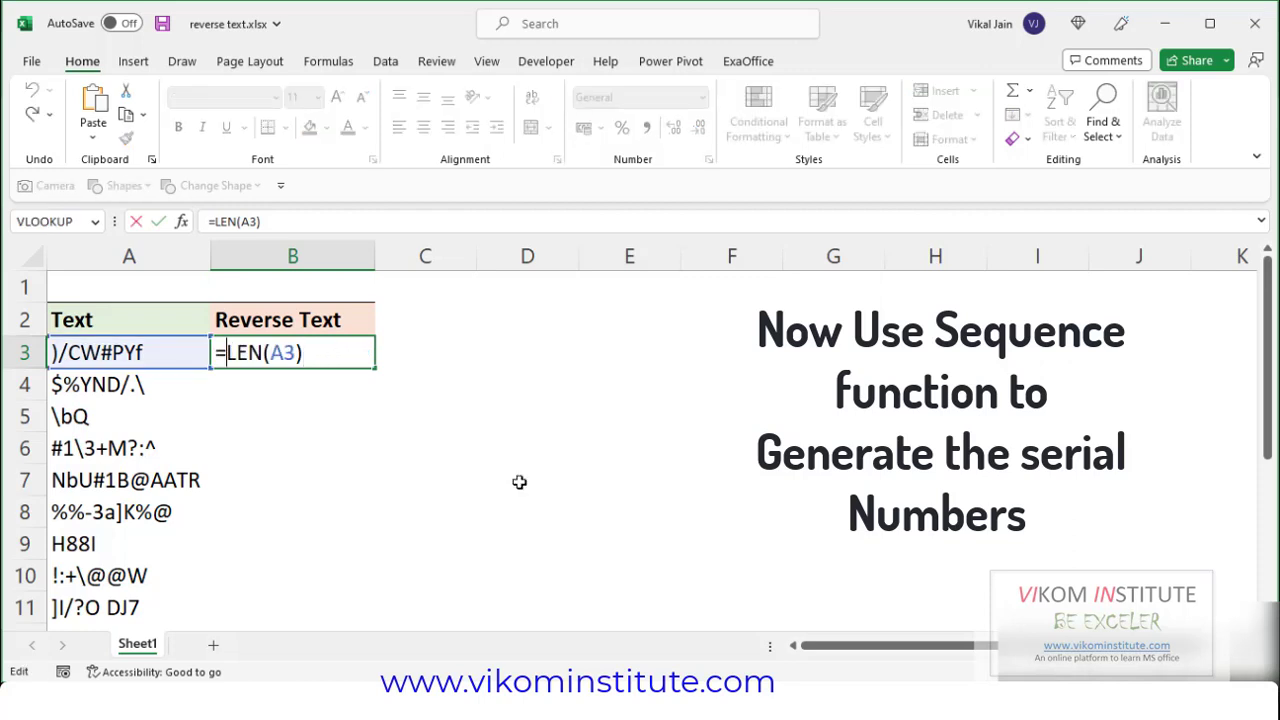
{"action": "type", "text": "SEQ"}
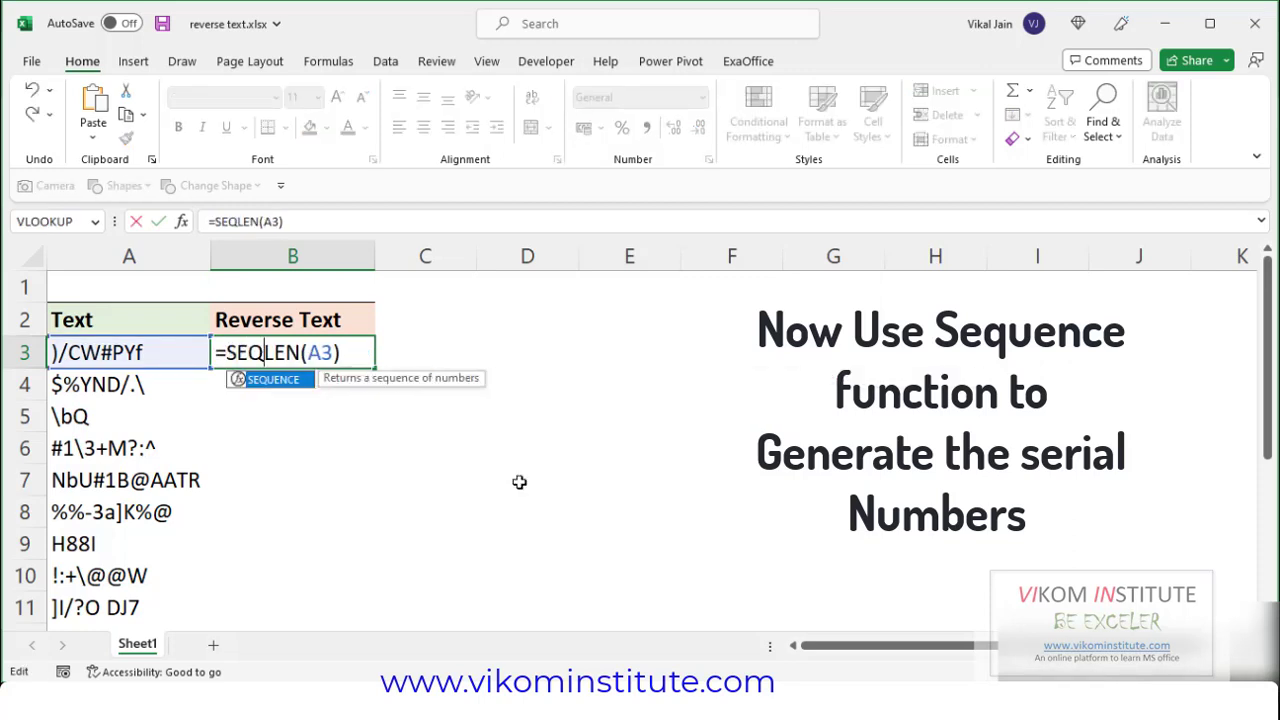
{"action": "key", "text": "Tab"}
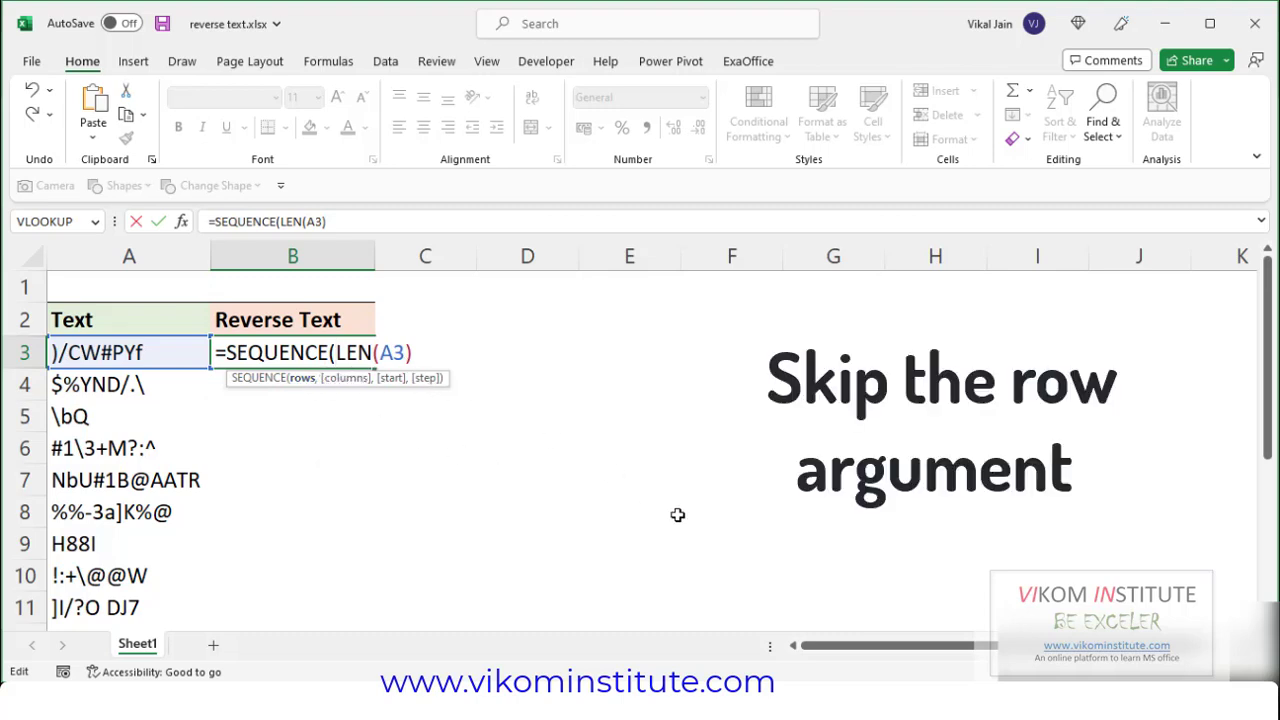
{"action": "type", "text": ","}
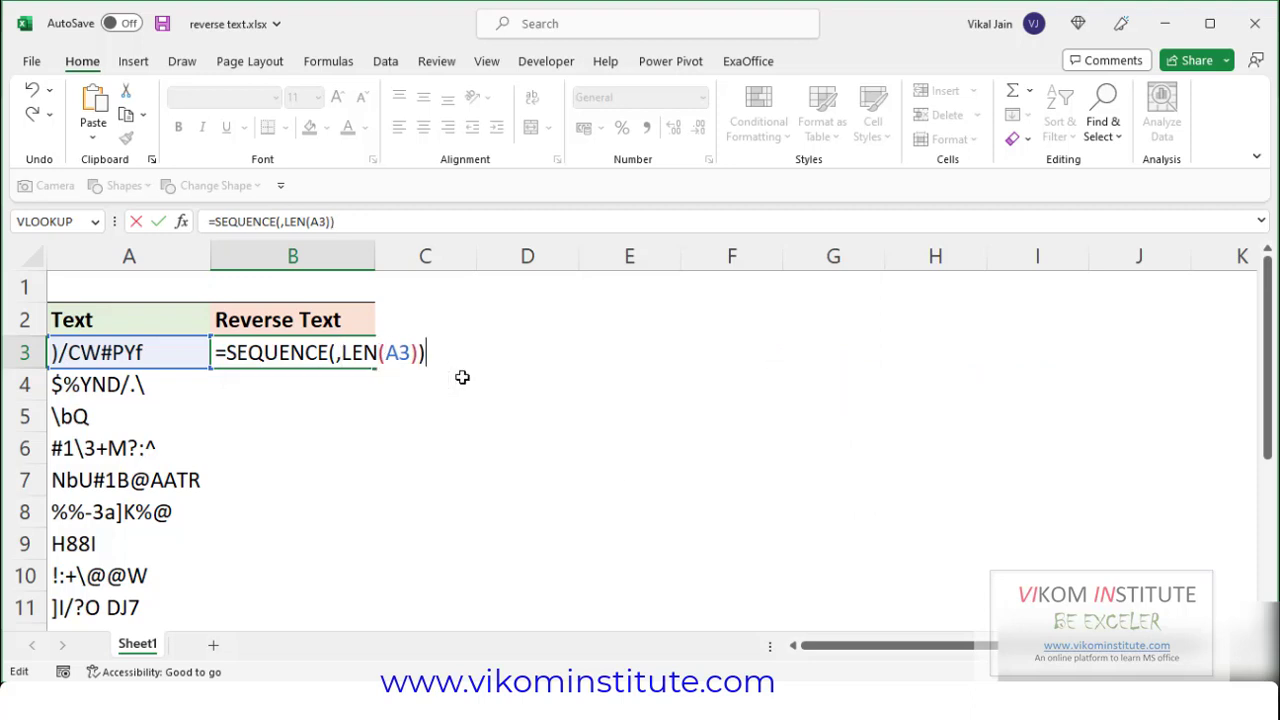
{"action": "key", "text": "Return"}
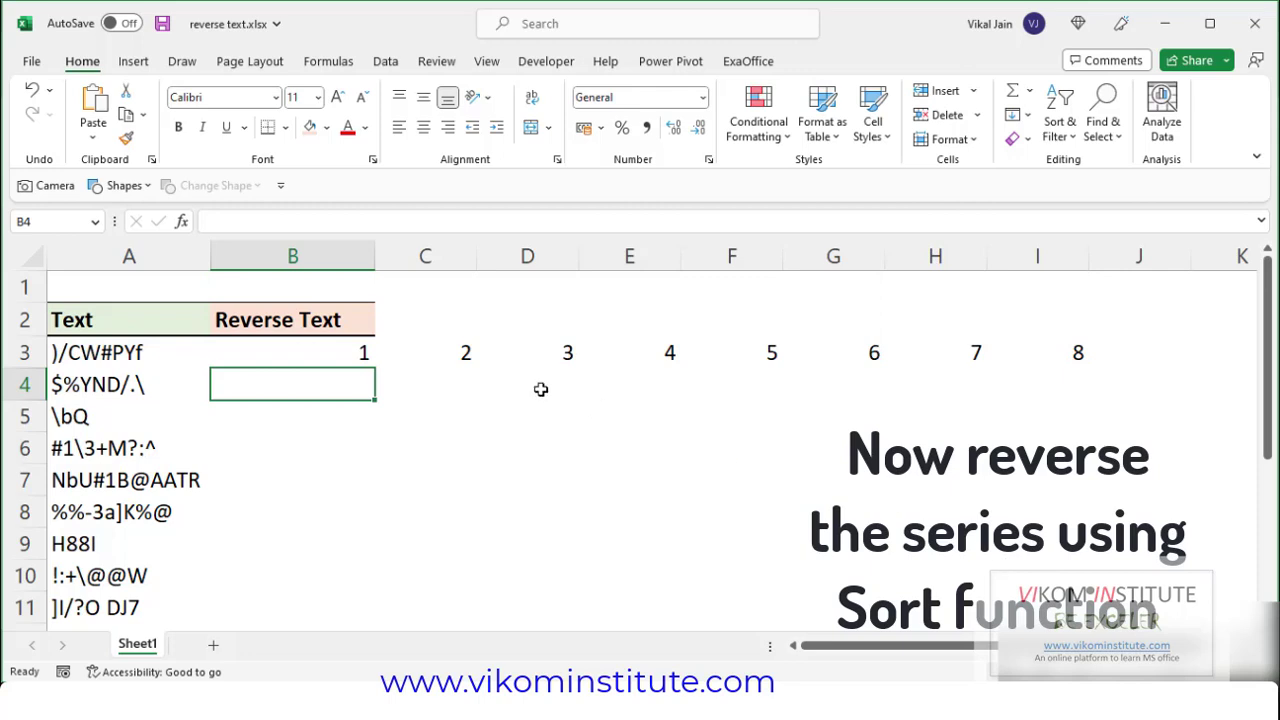
{"action": "left_click_drag", "start_coordinate": [350, 352], "coordinate": [1016, 349]}
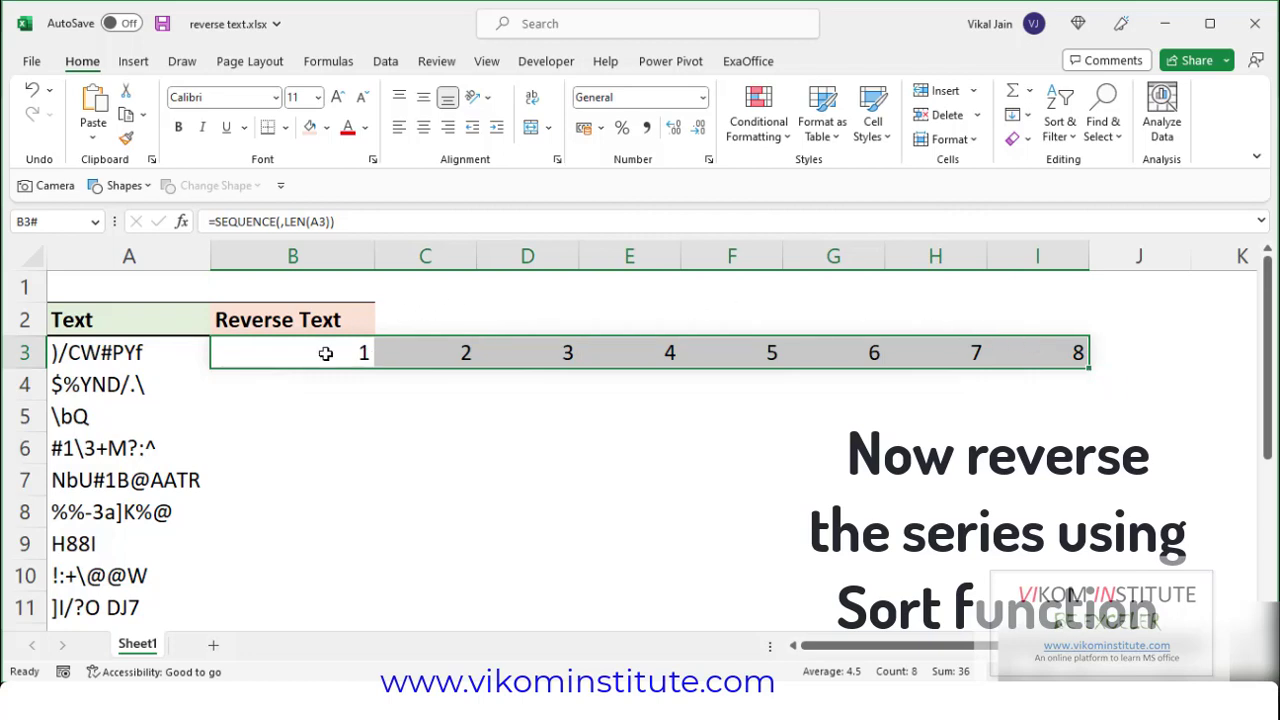
{"action": "left_click", "coordinate": [326, 354]}
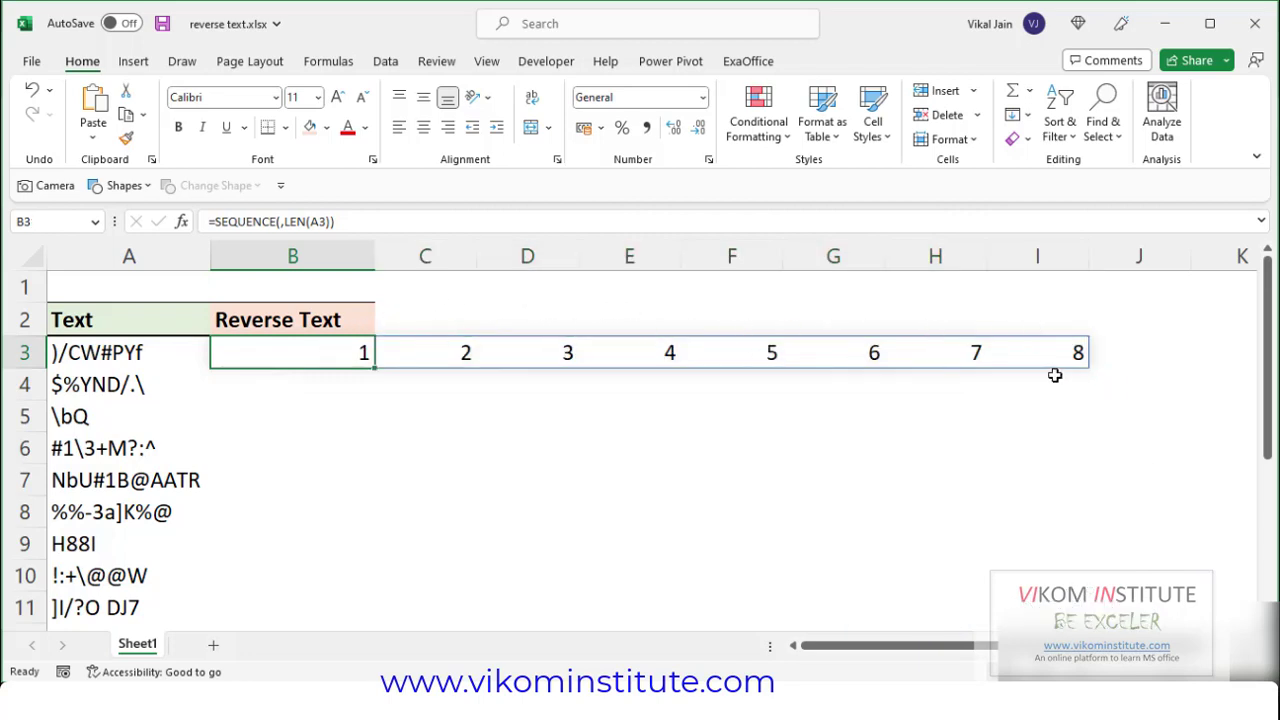
Wrap the sequence as =SORT(SEQUENCE(,LEN(A3)),1,-1,TRUE) so row 3 counts down from 8 to 1.
{"action": "double_click", "coordinate": [252, 354]}
{"action": "key", "text": "Home"}
{"action": "key", "text": "Right"}
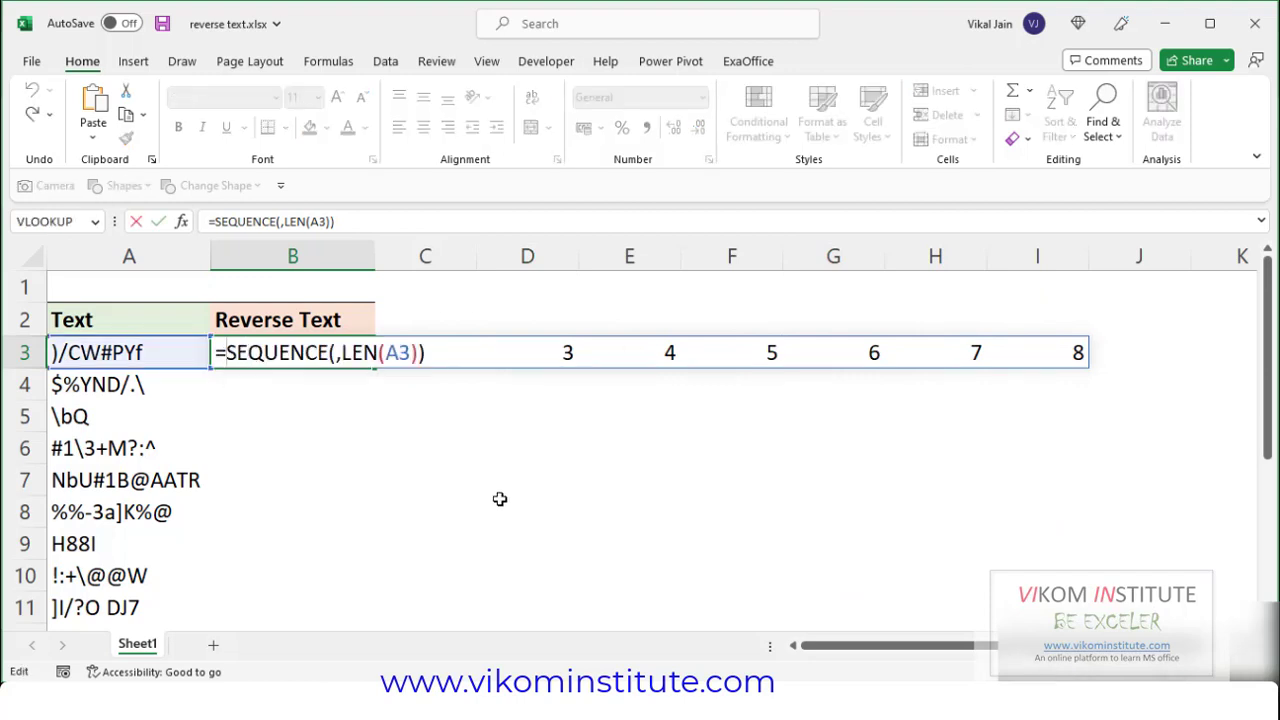
{"action": "type", "text": "SORT"}
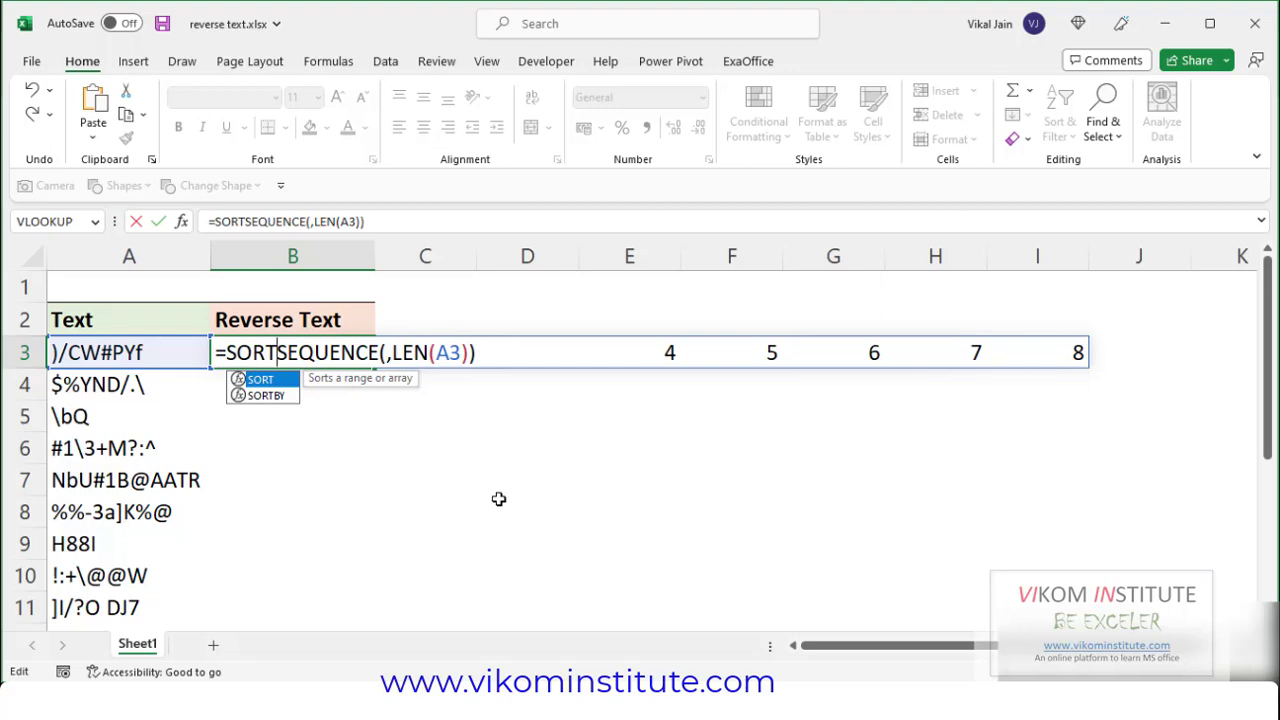
{"action": "type", "text": "("}
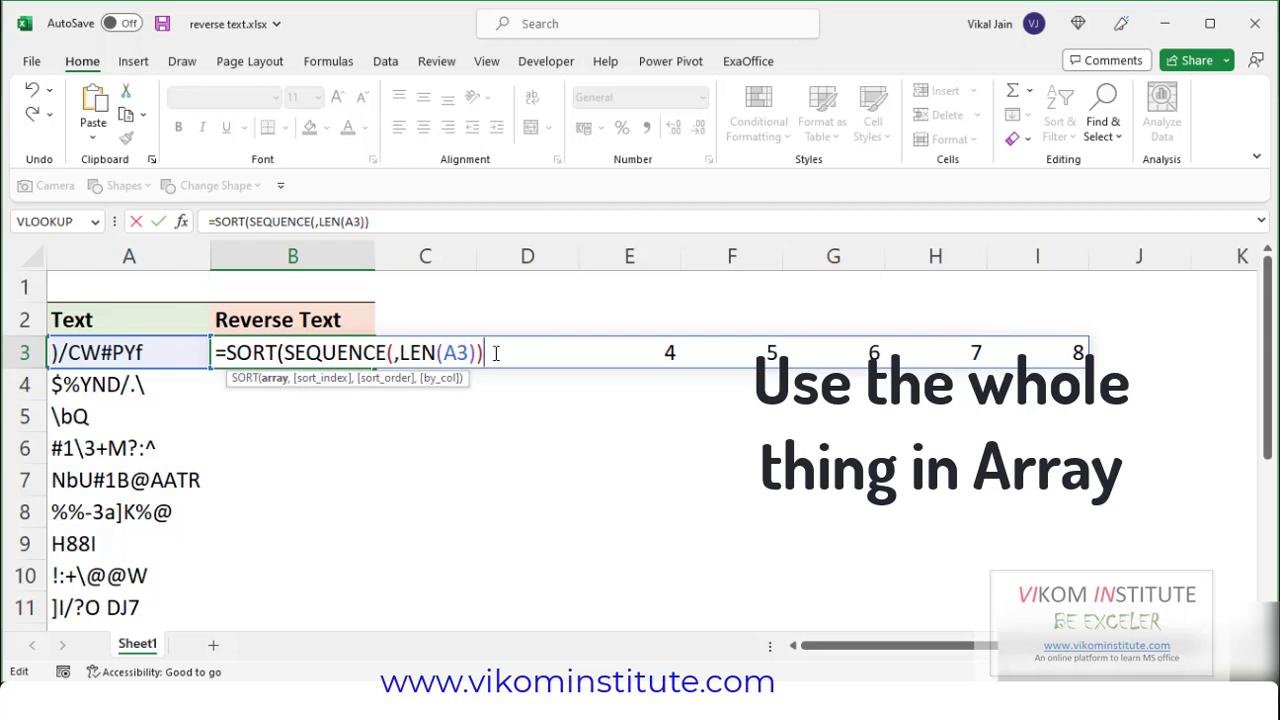
{"action": "type", "text": ","}
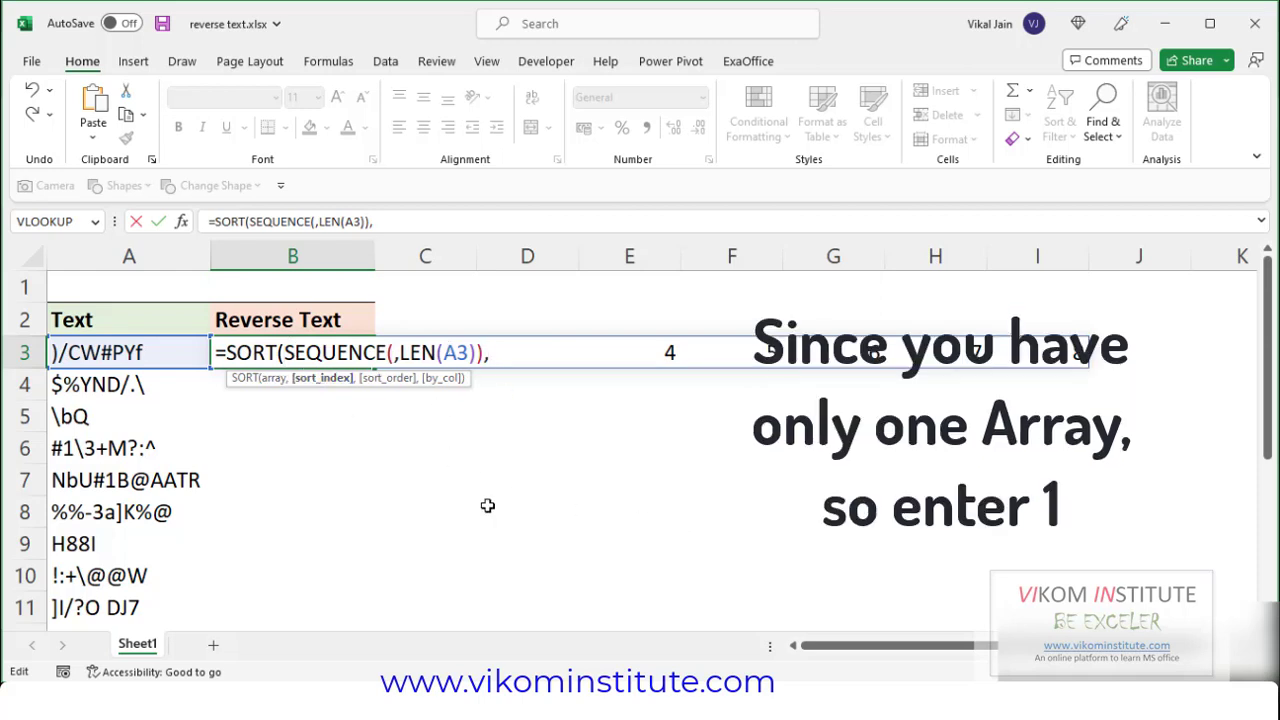
{"action": "type", "text": "1,-"}
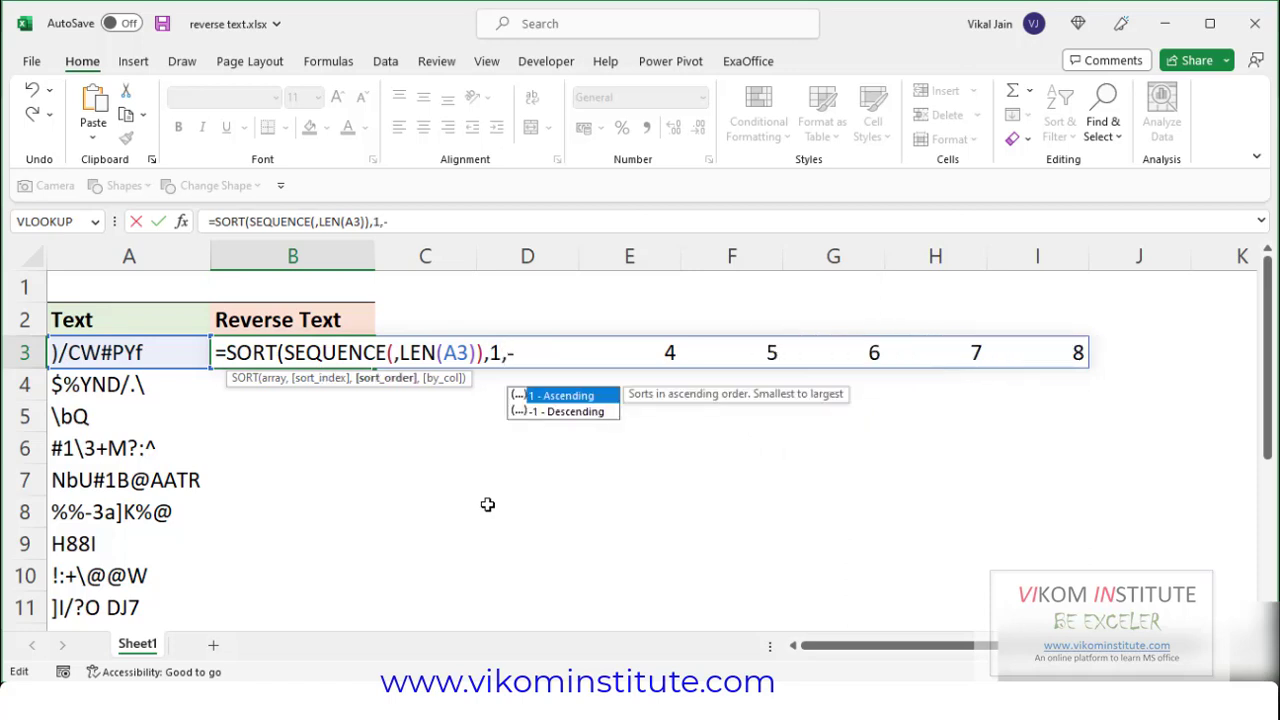
{"action": "type", "text": "1,"}
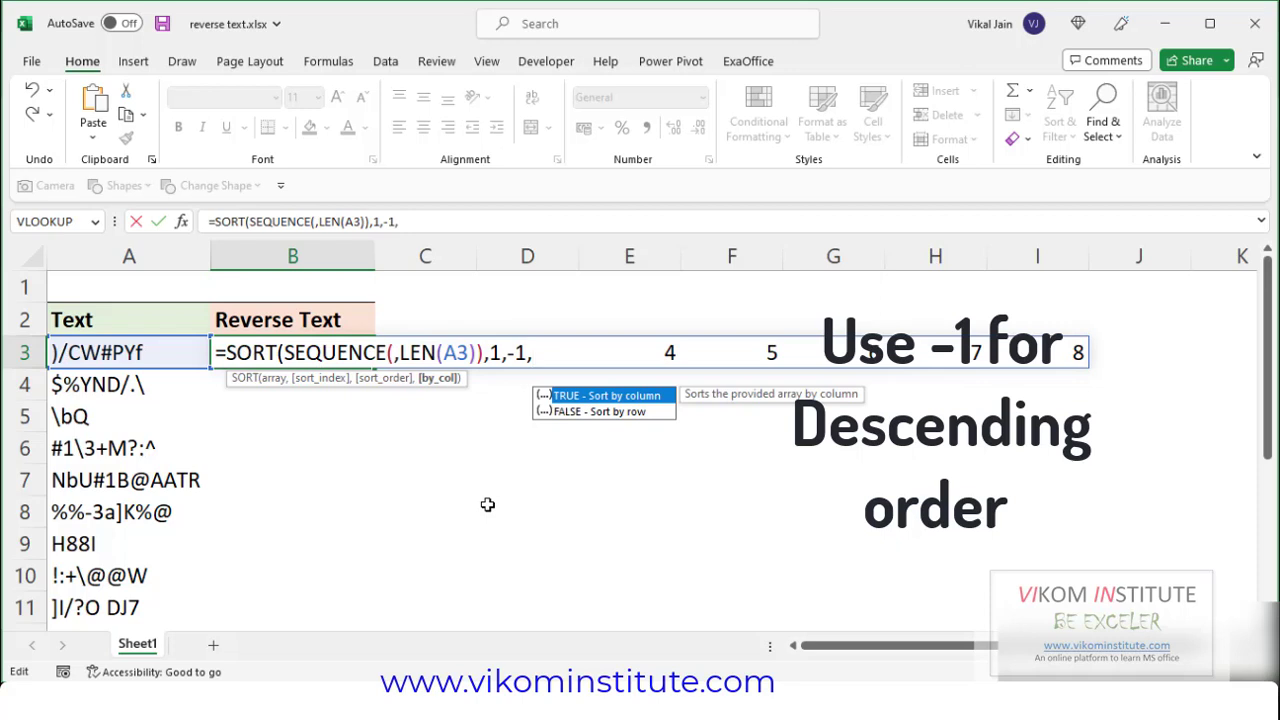
{"action": "type", "text": "T"}
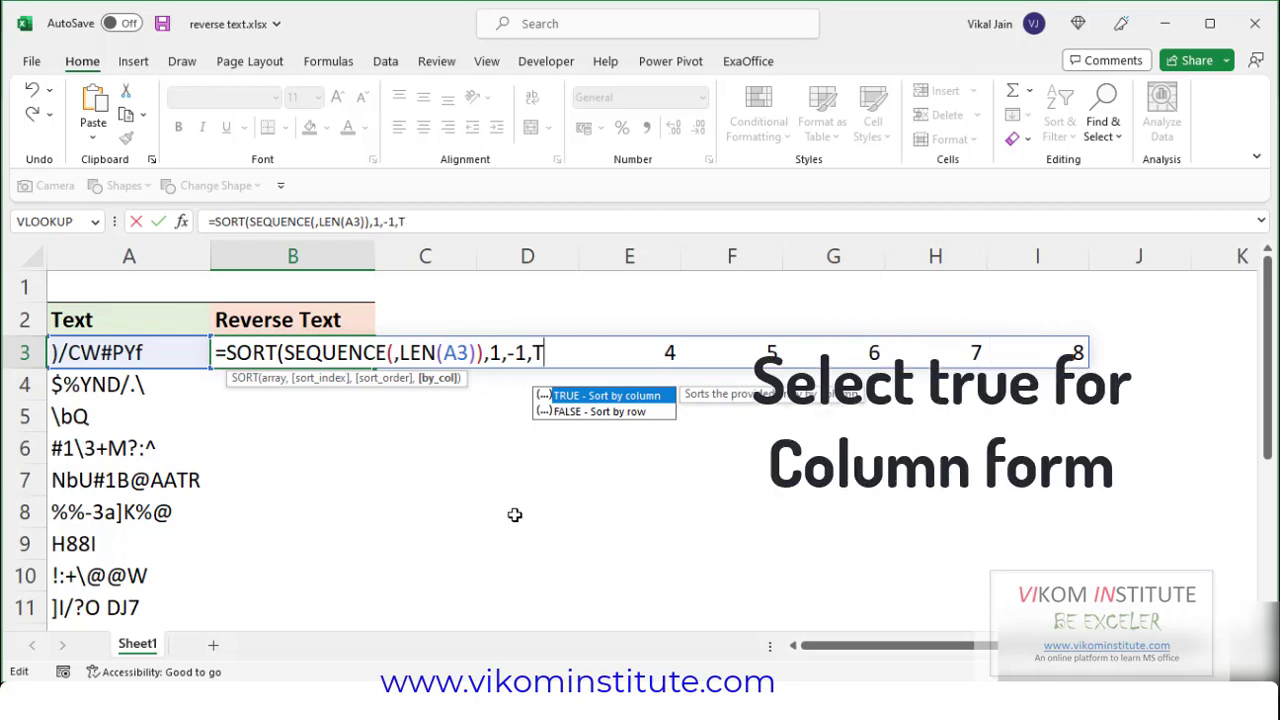
{"action": "type", "text": "RUE"}
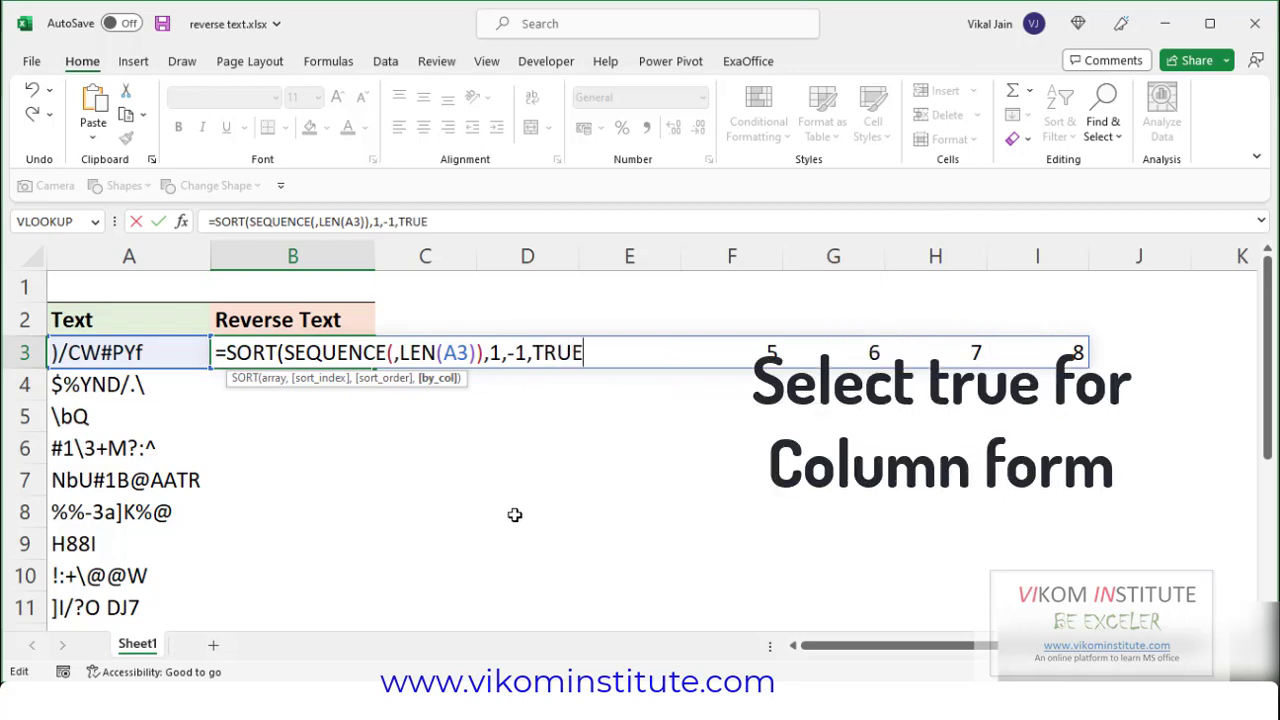
{"action": "type", "text": ")"}
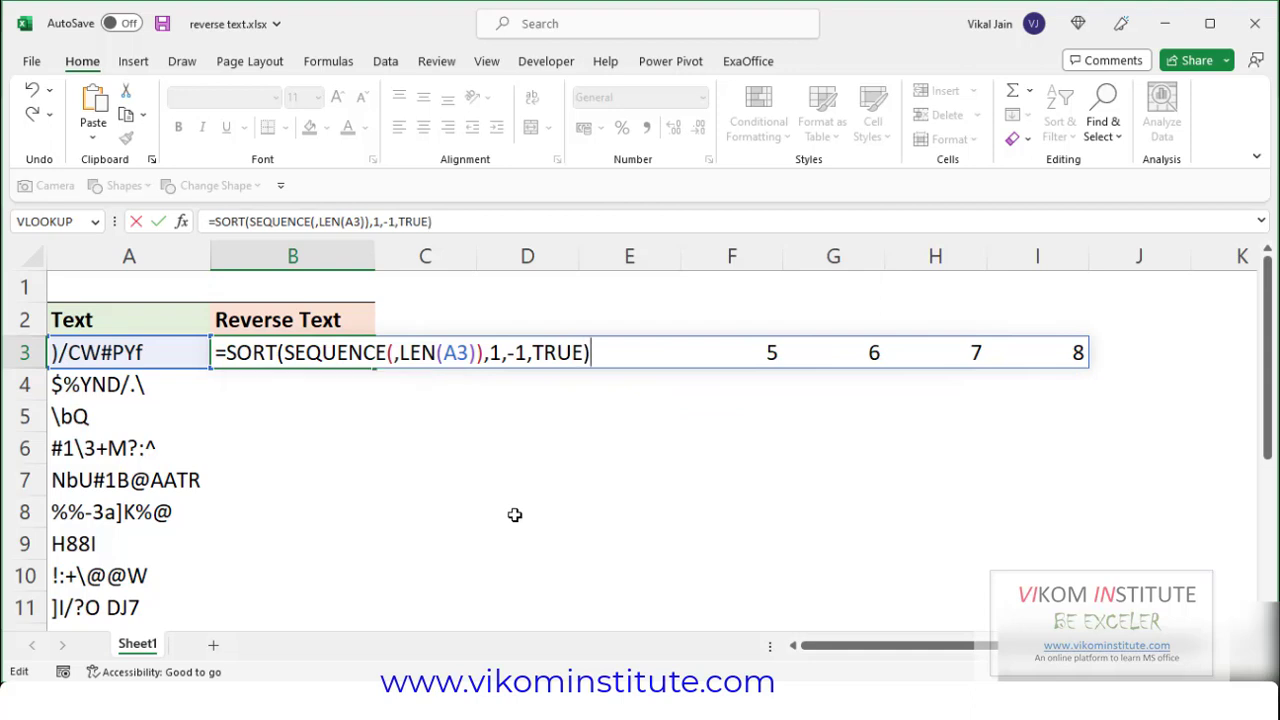
{"action": "key", "text": "Return"}
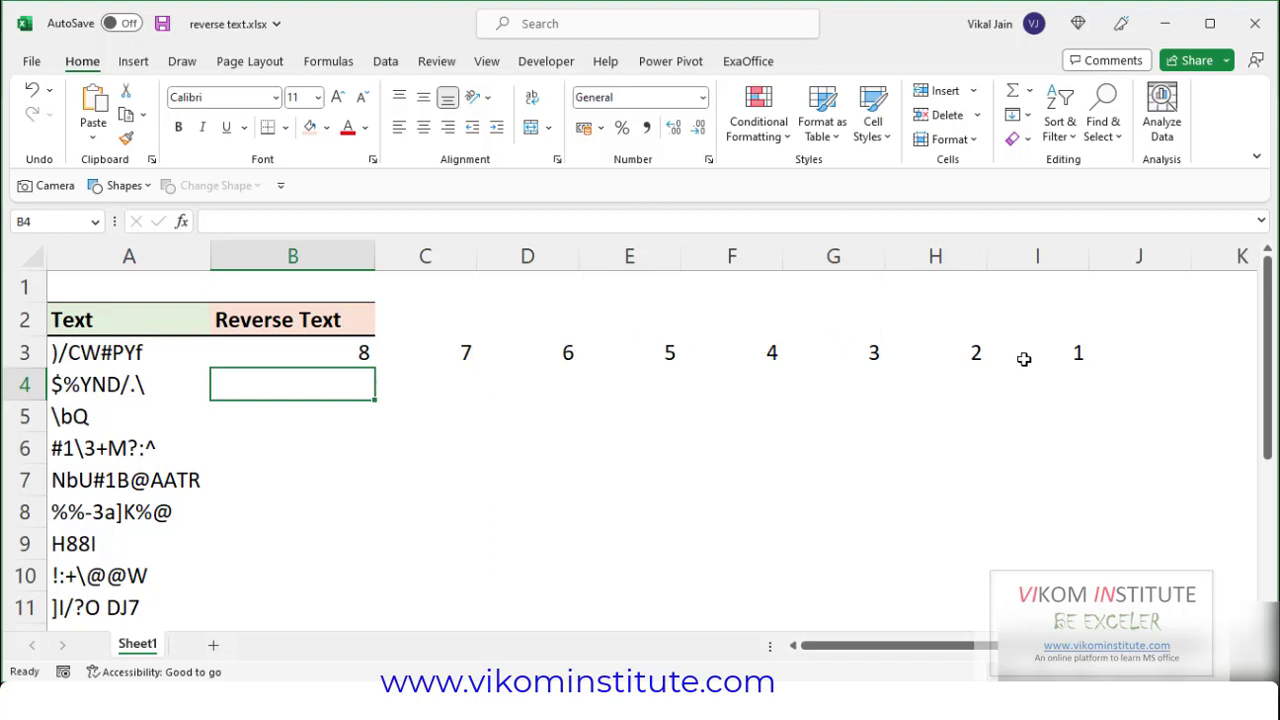
Wrap B3's sort in MID(A3,…,1), spilling A3's characters reversed: f, Y, P, #, W, C, /, ).
{"action": "left_click", "coordinate": [338, 359]}
{"action": "double_click", "coordinate": [343, 358]}
{"action": "type", "text": ",LEN(A3)),1,-1,TRUE)"}
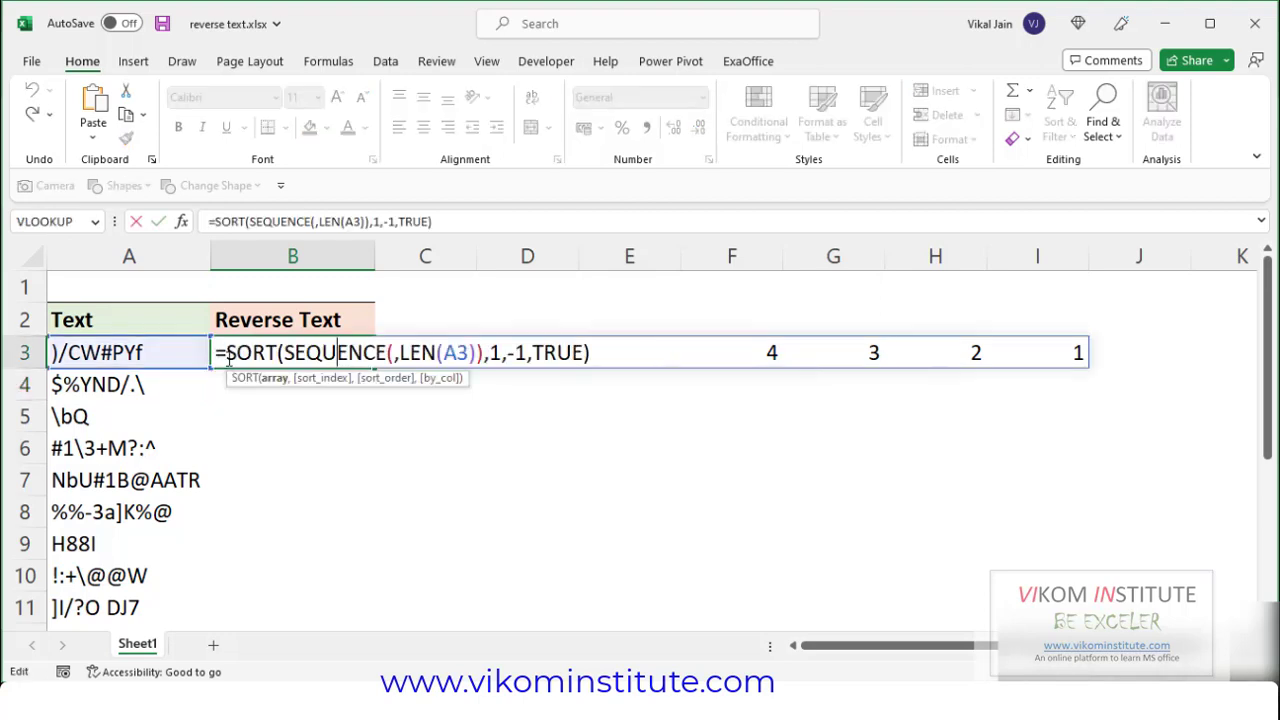
{"action": "left_click", "coordinate": [229, 359]}
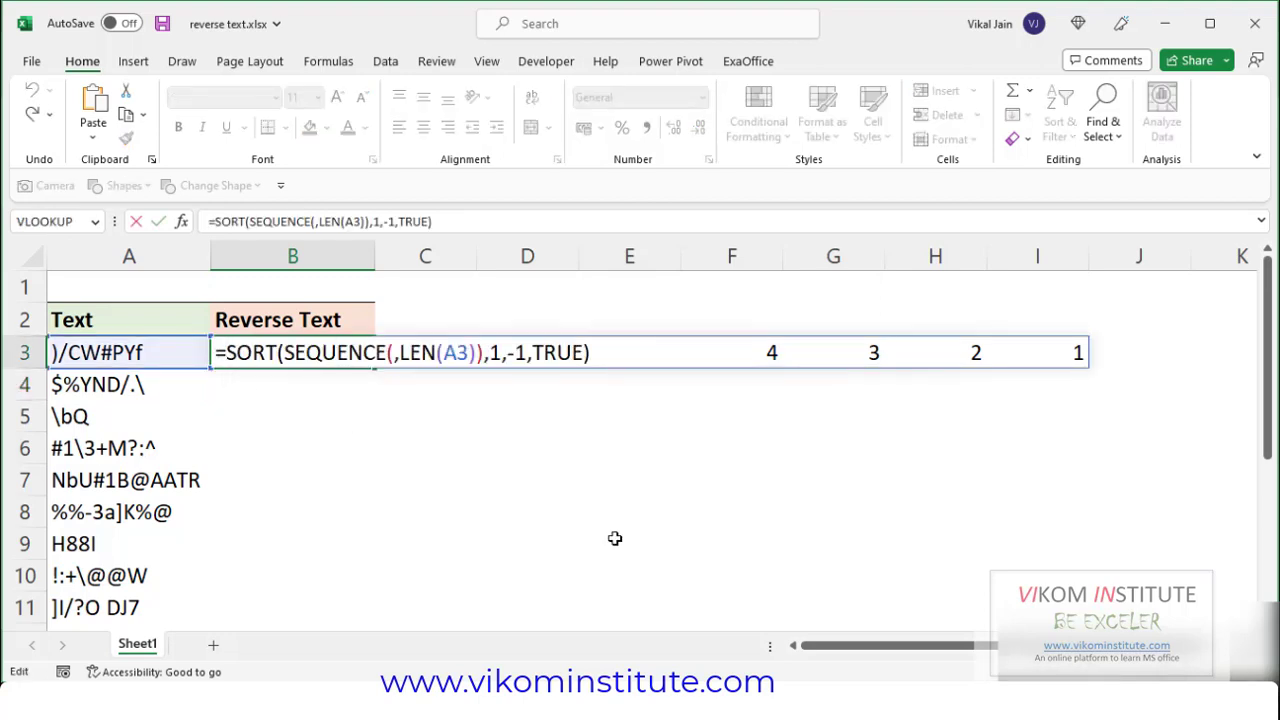
{"action": "type", "text": "MID"}
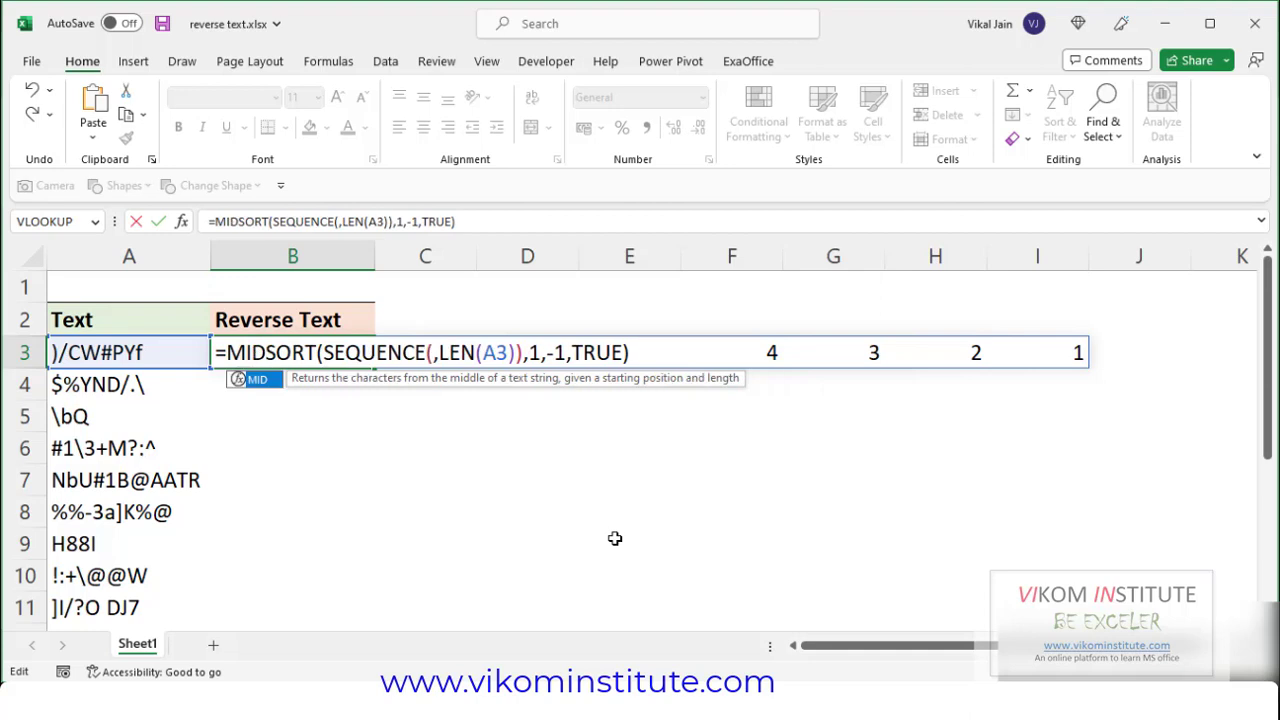
{"action": "type", "text": "("}
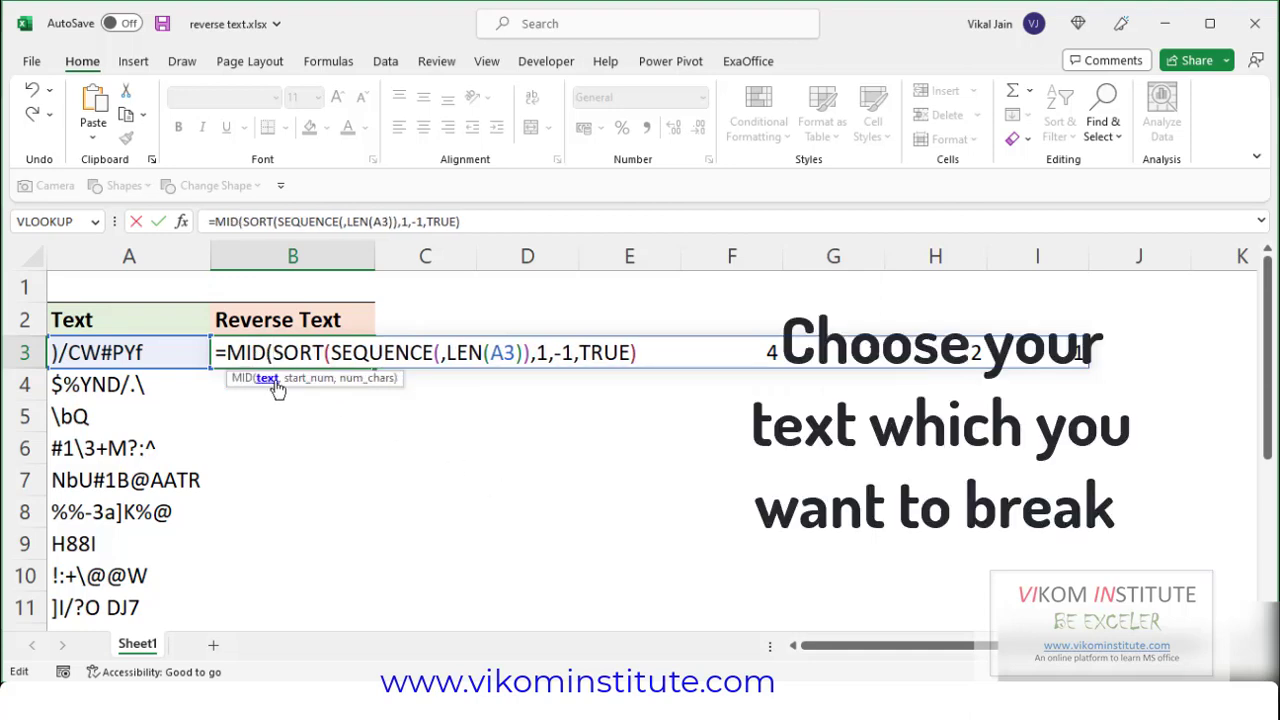
{"action": "left_click", "coordinate": [181, 356]}
{"action": "type", "text": ","}
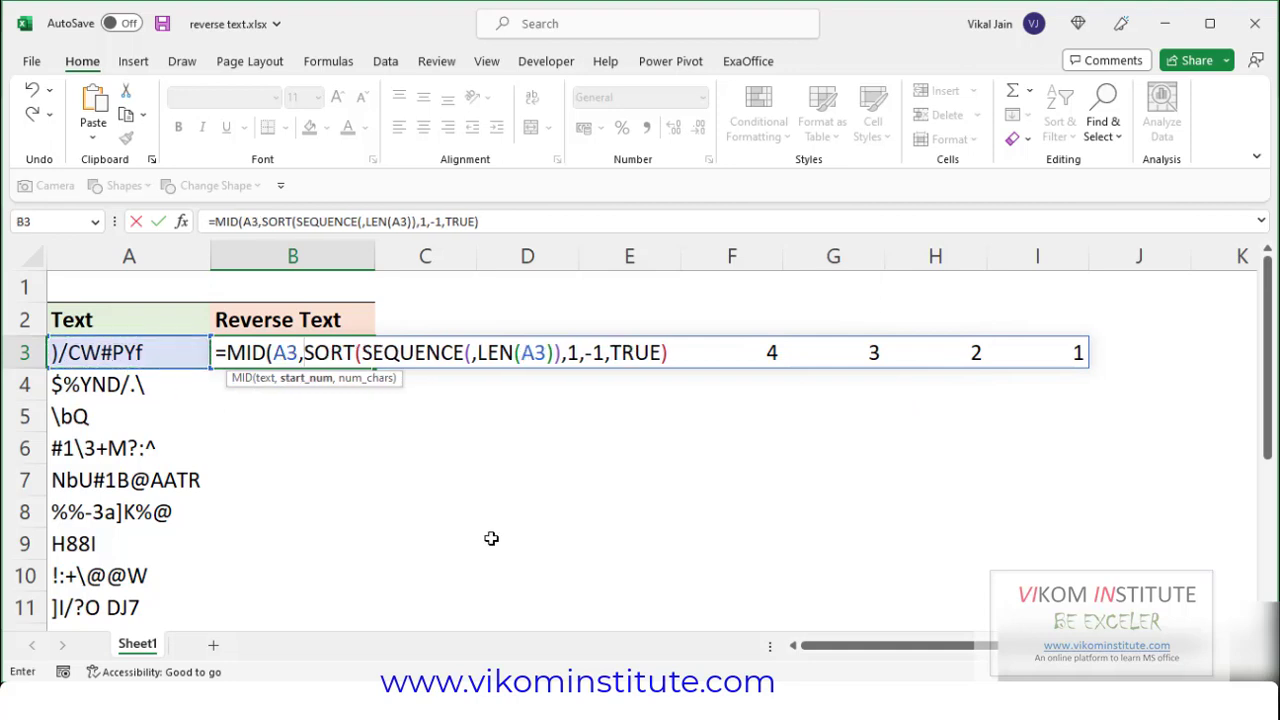
{"action": "left_click_drag", "start_coordinate": [305, 350], "coordinate": [675, 351]}
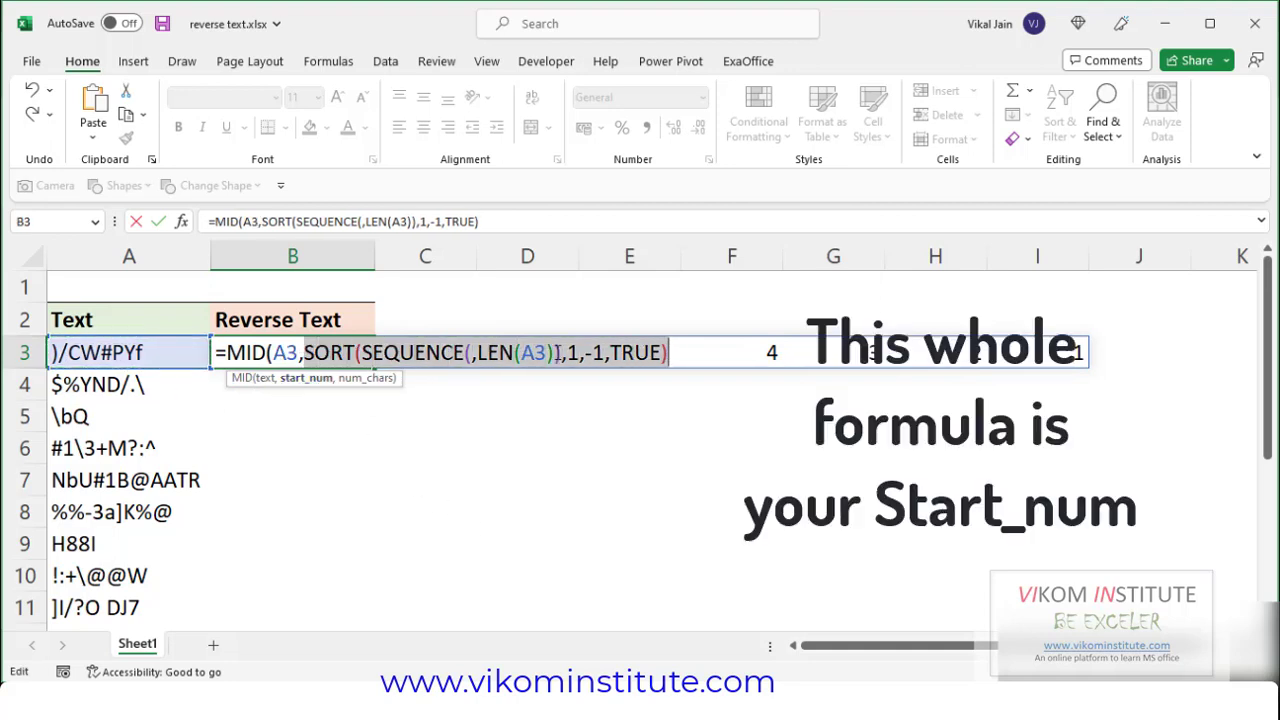
{"action": "left_click", "coordinate": [681, 356]}
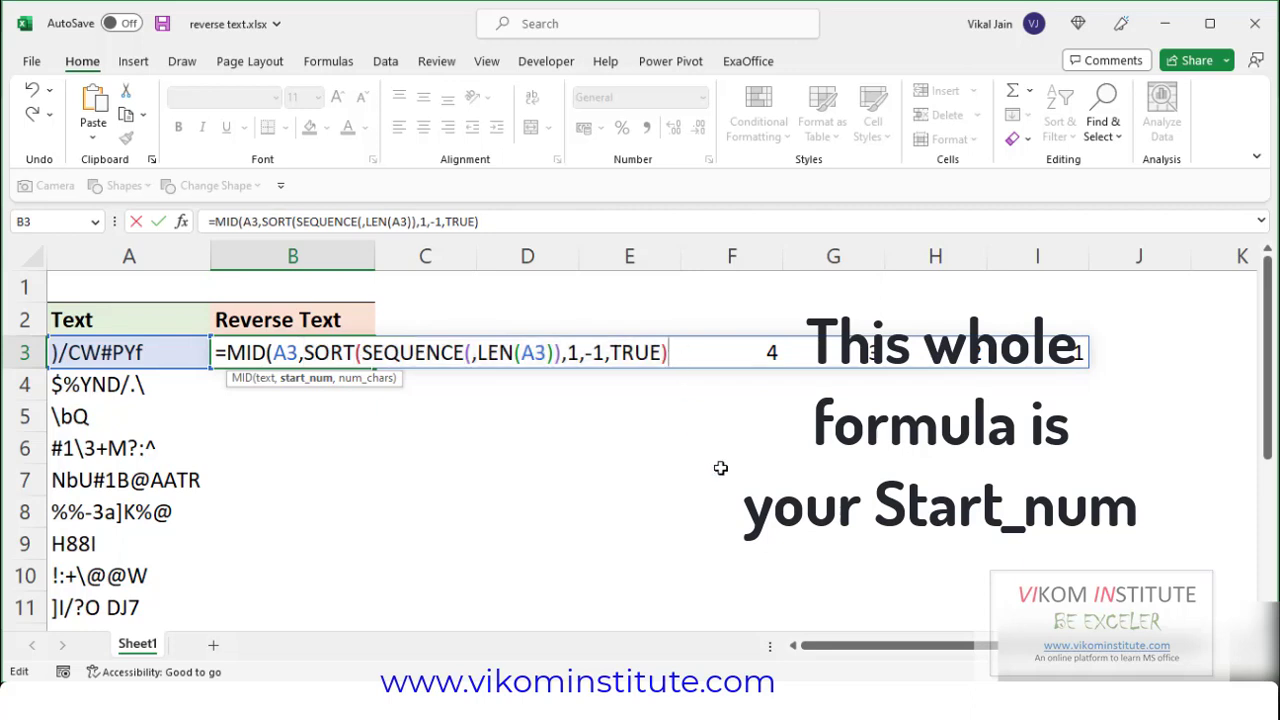
{"action": "type", "text": ","}
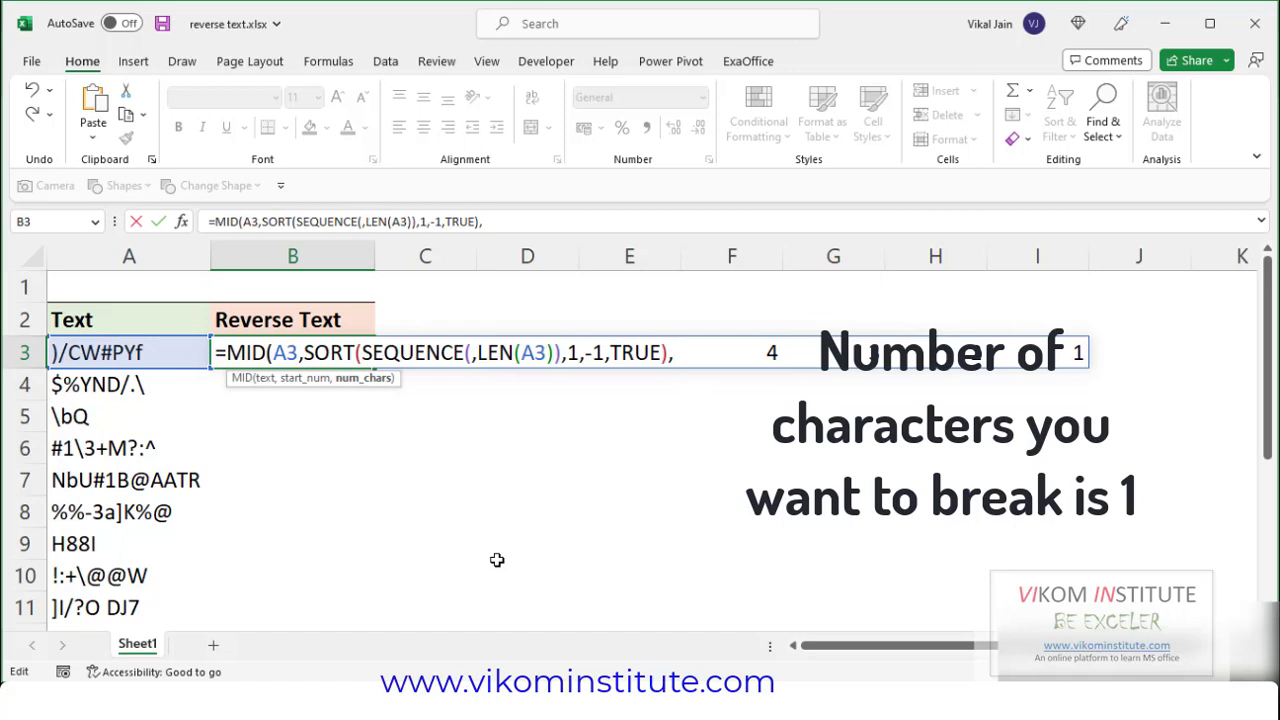
{"action": "type", "text": "1"}
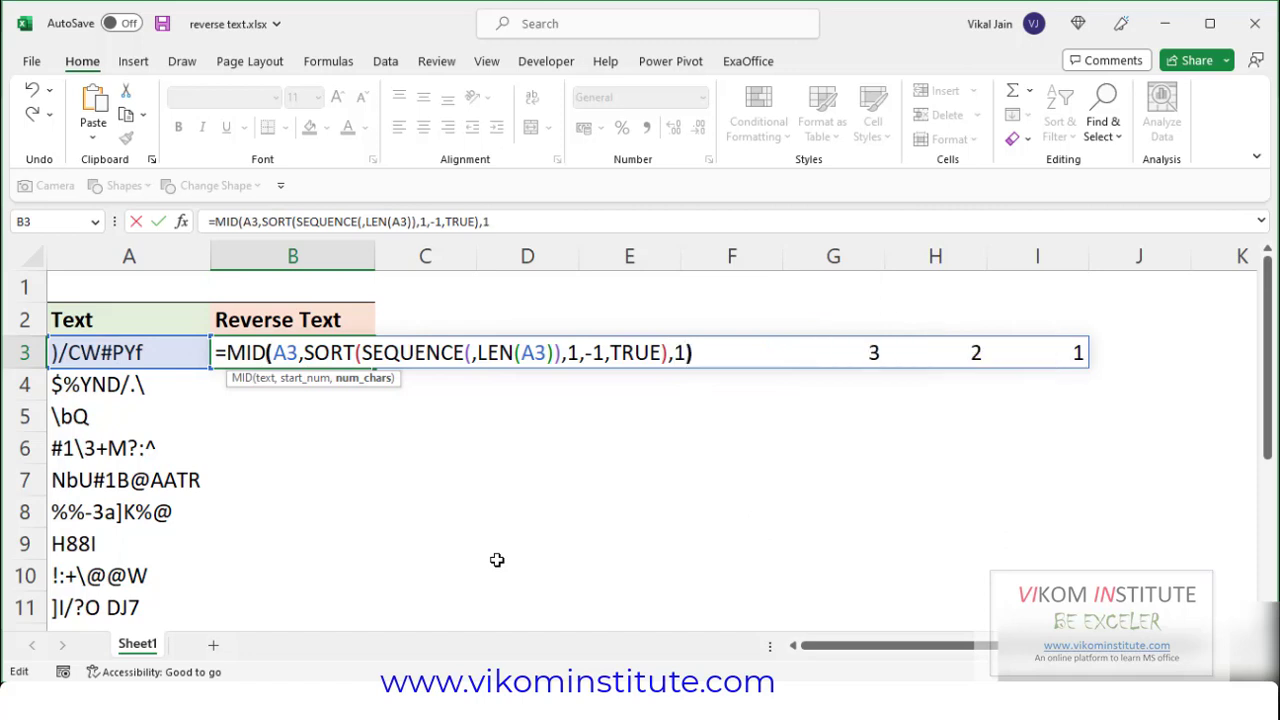
{"action": "key", "text": "Return"}
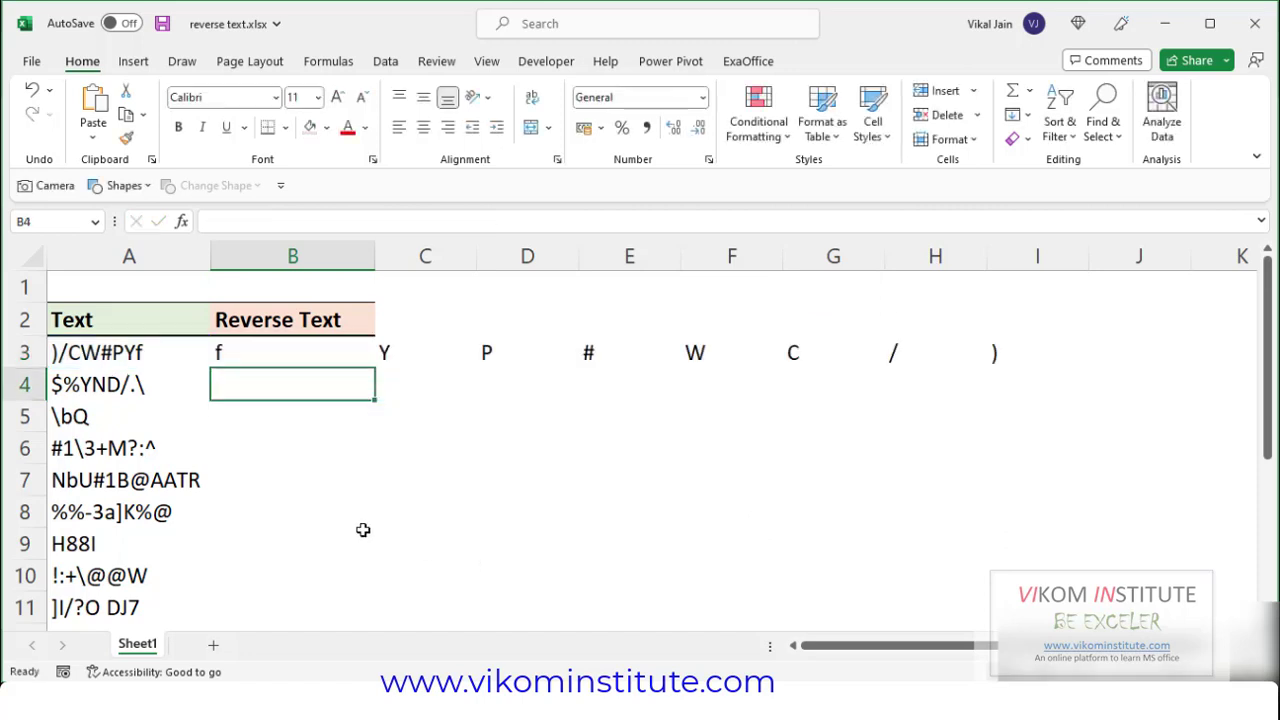
{"action": "left_click", "coordinate": [109, 362]}
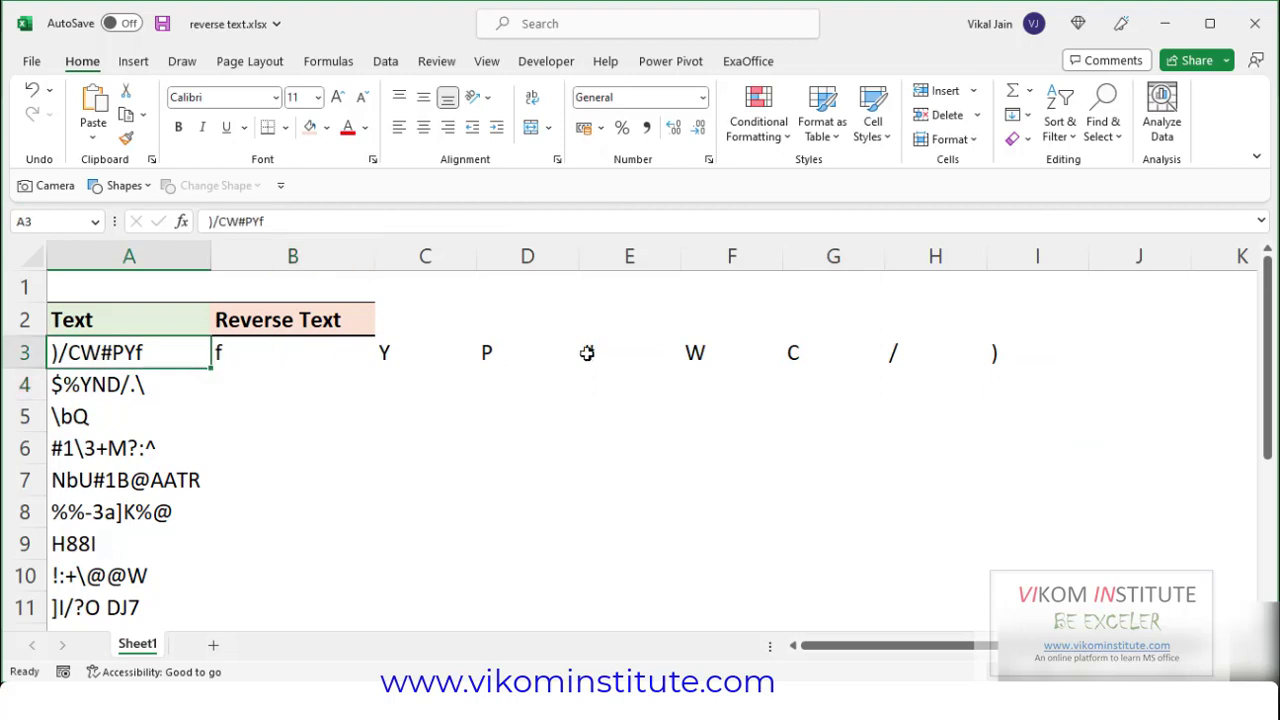
Wrap the MID formula in TEXTJOIN("",TRUE,…) so B3 shows fYP#WC/) in one cell.
{"action": "left_click", "coordinate": [260, 356]}
{"action": "double_click", "coordinate": [260, 355]}
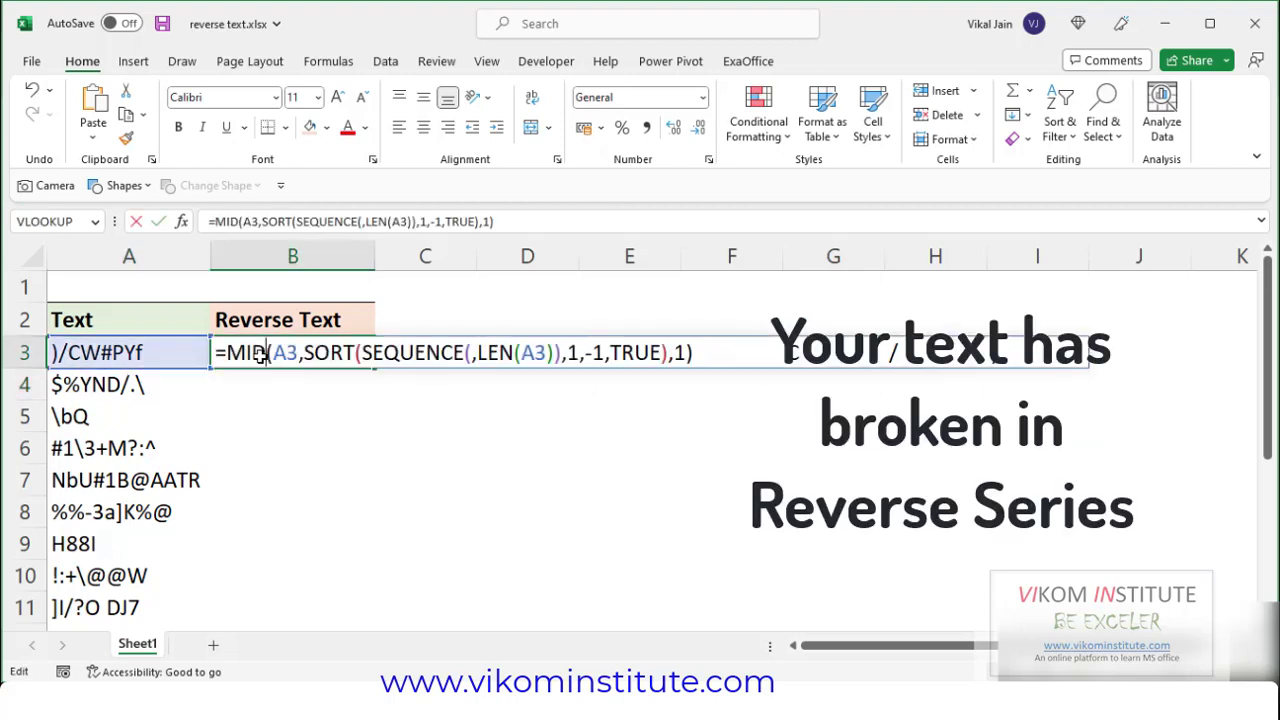
{"action": "left_click", "coordinate": [228, 358]}
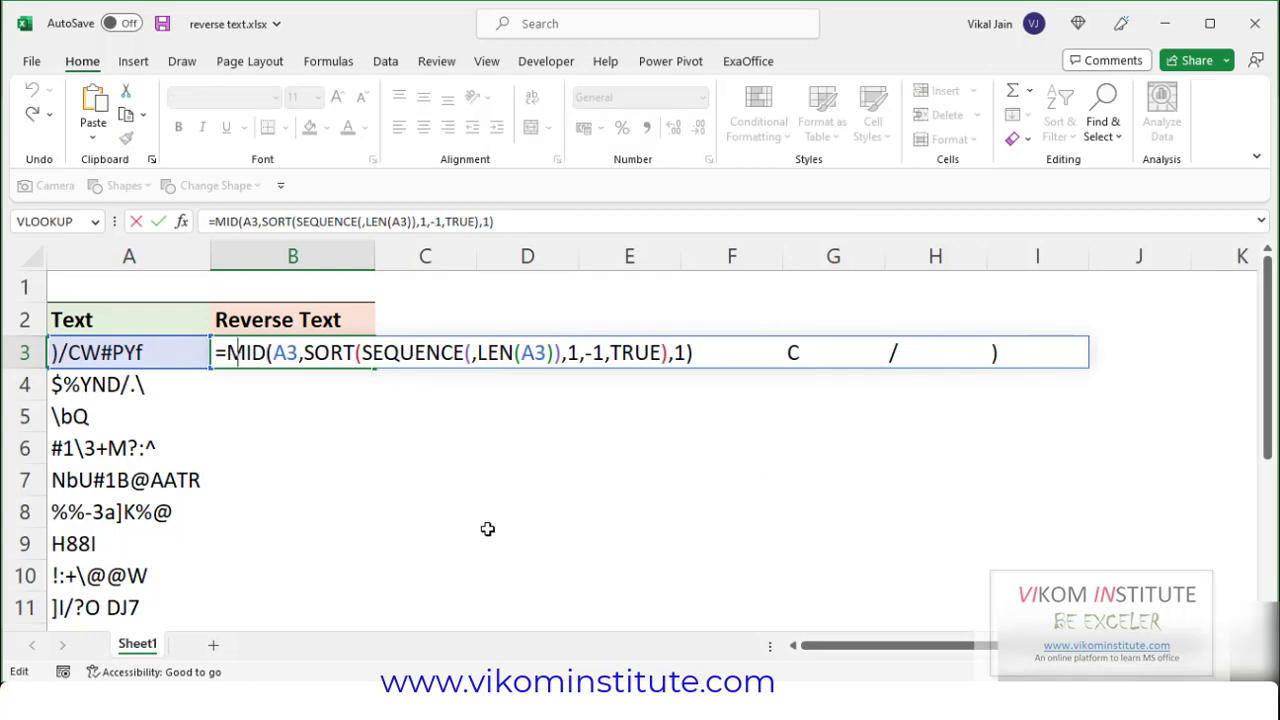
{"action": "type", "text": "TEXT"}
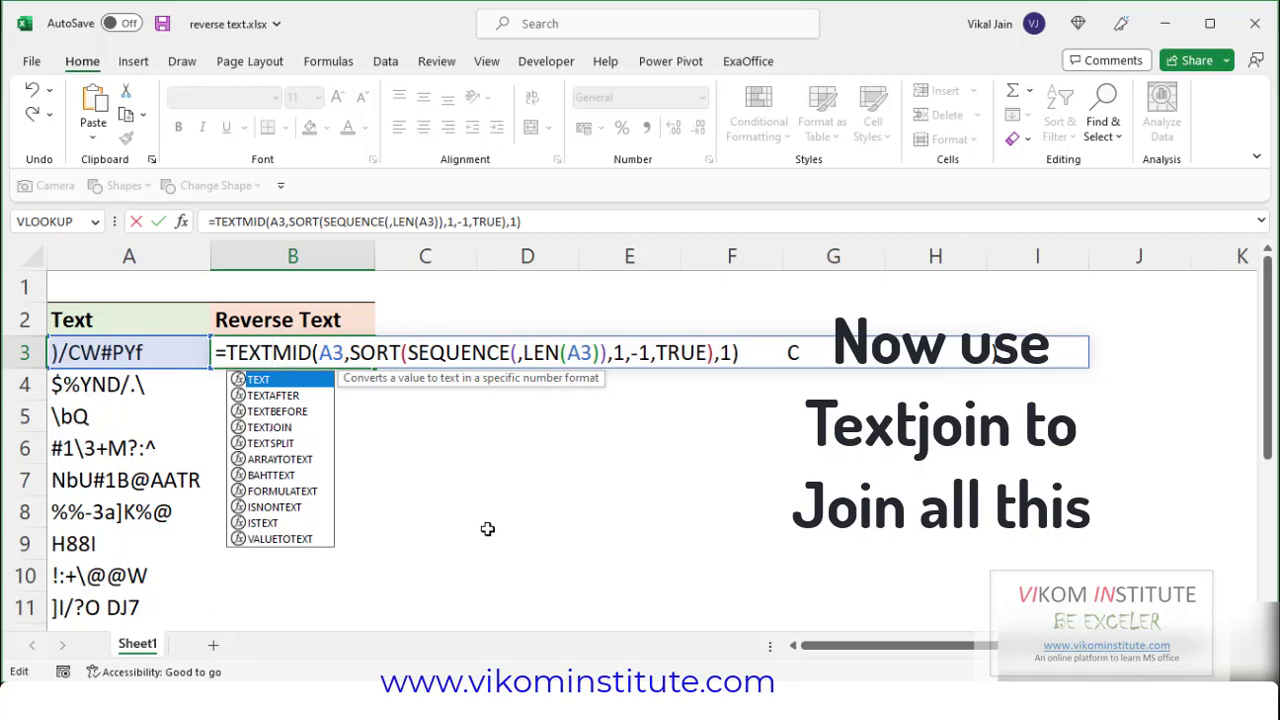
{"action": "key", "text": "Down"}
{"action": "key", "text": "Down"}
{"action": "key", "text": "Down"}
{"action": "key", "text": "Tab"}
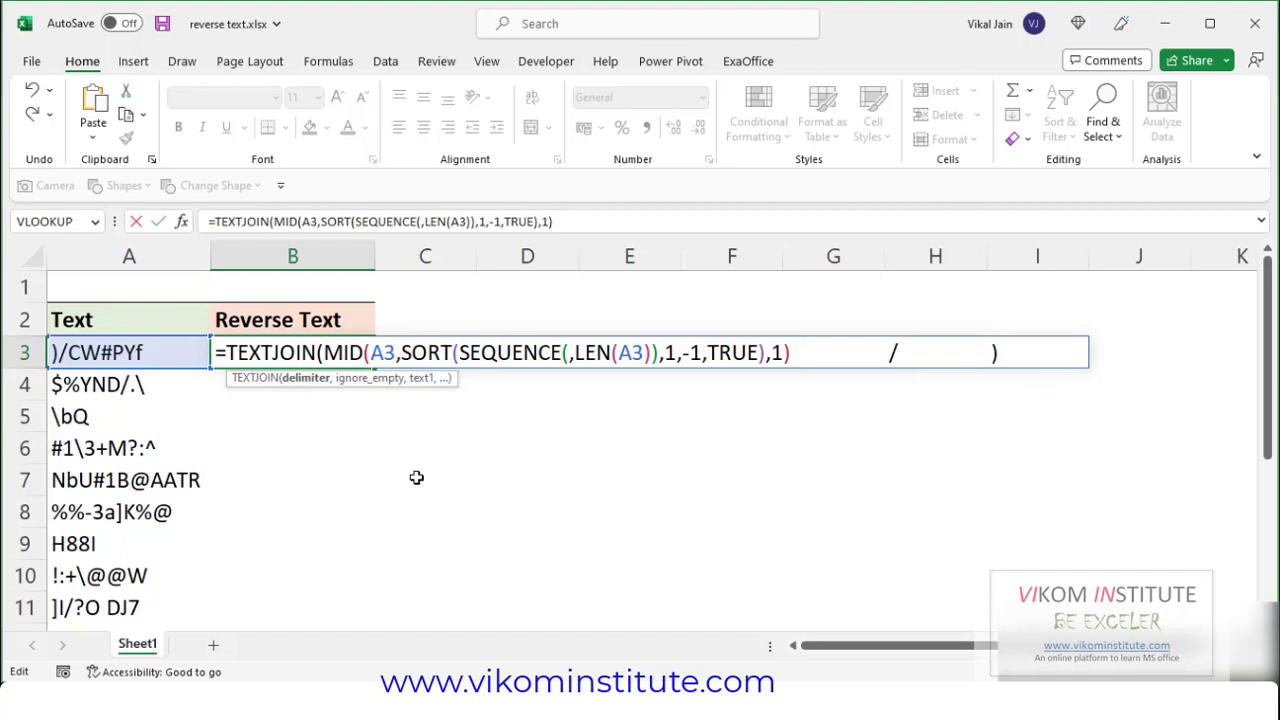
{"action": "type", "text": "\""}
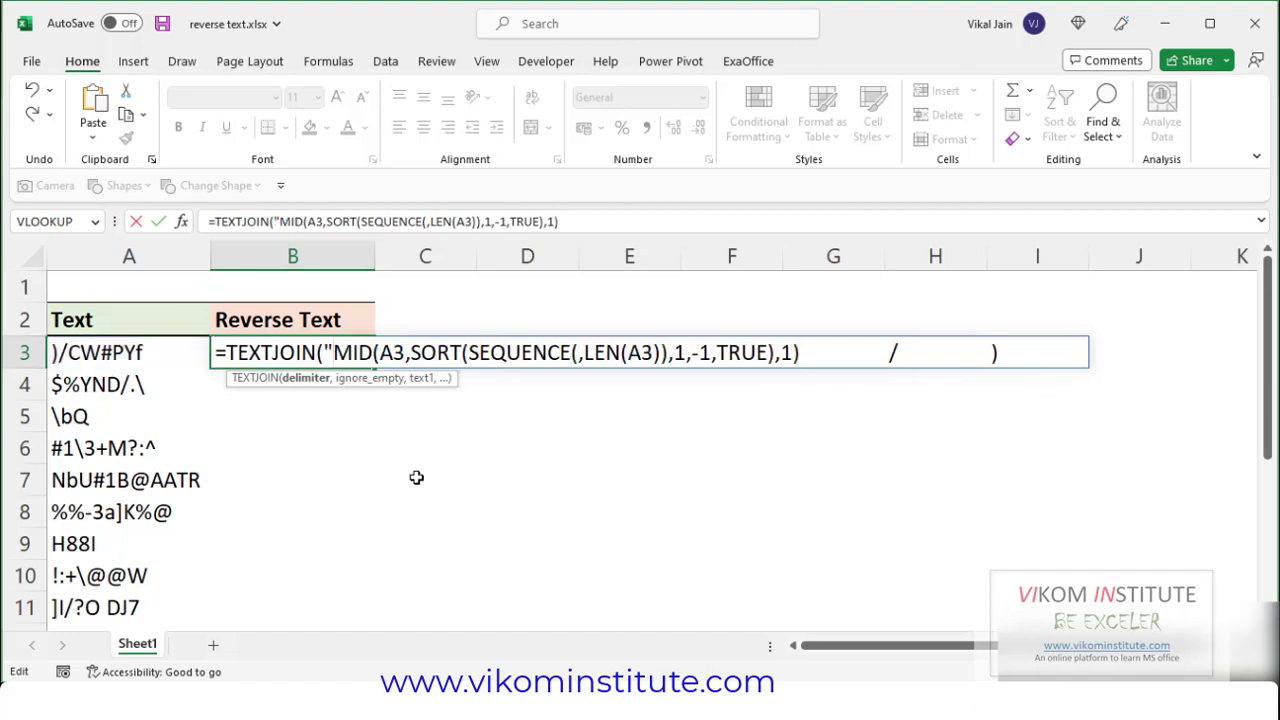
{"action": "type", "text": "\""}
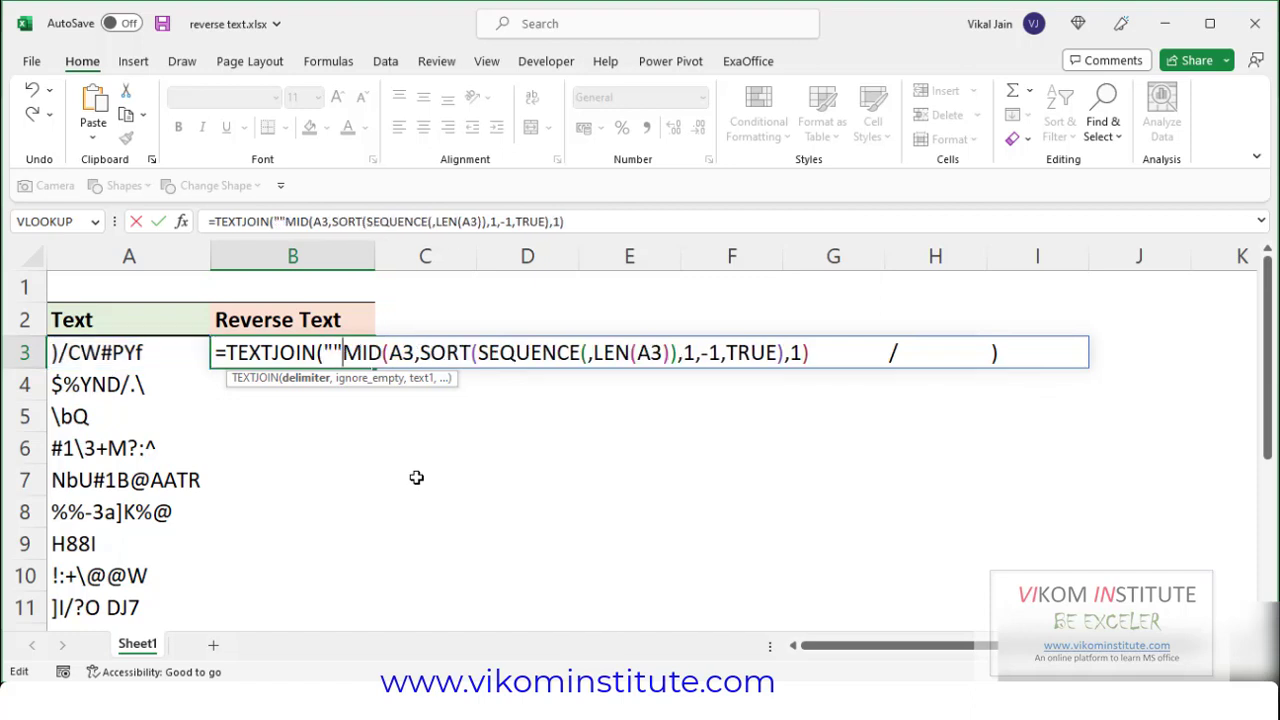
{"action": "type", "text": ","}
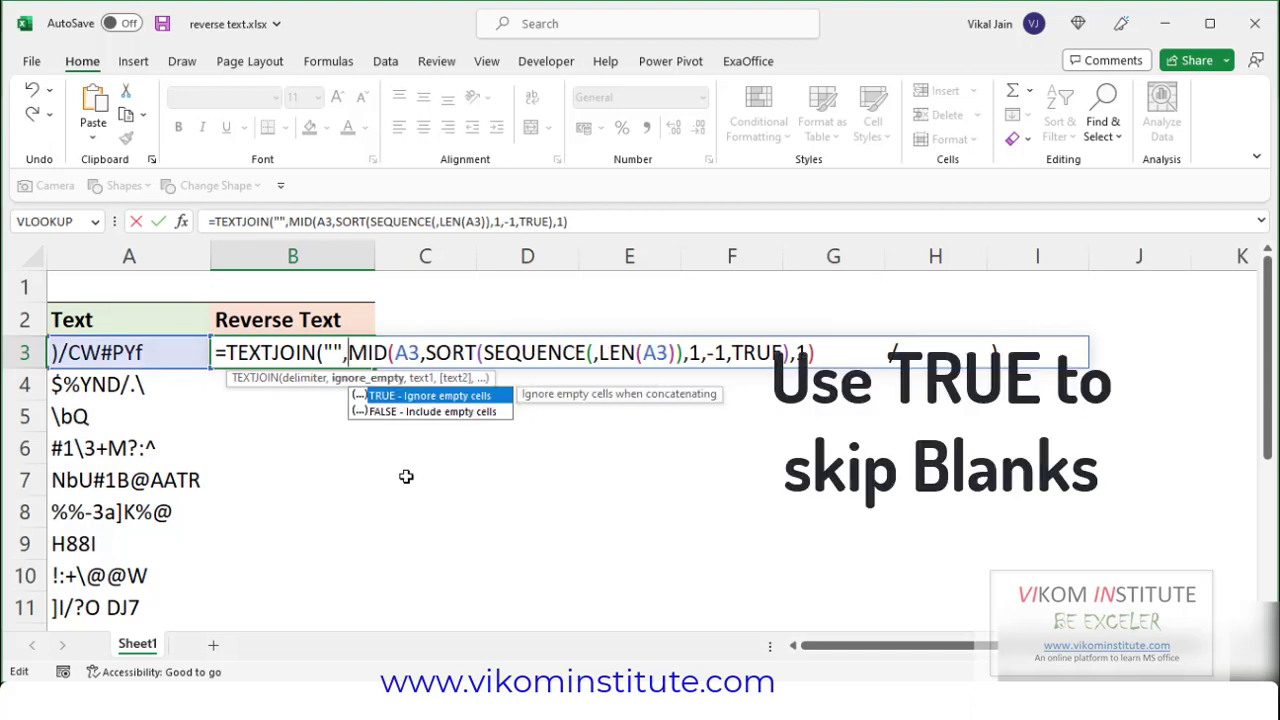
{"action": "type", "text": "TRUE"}
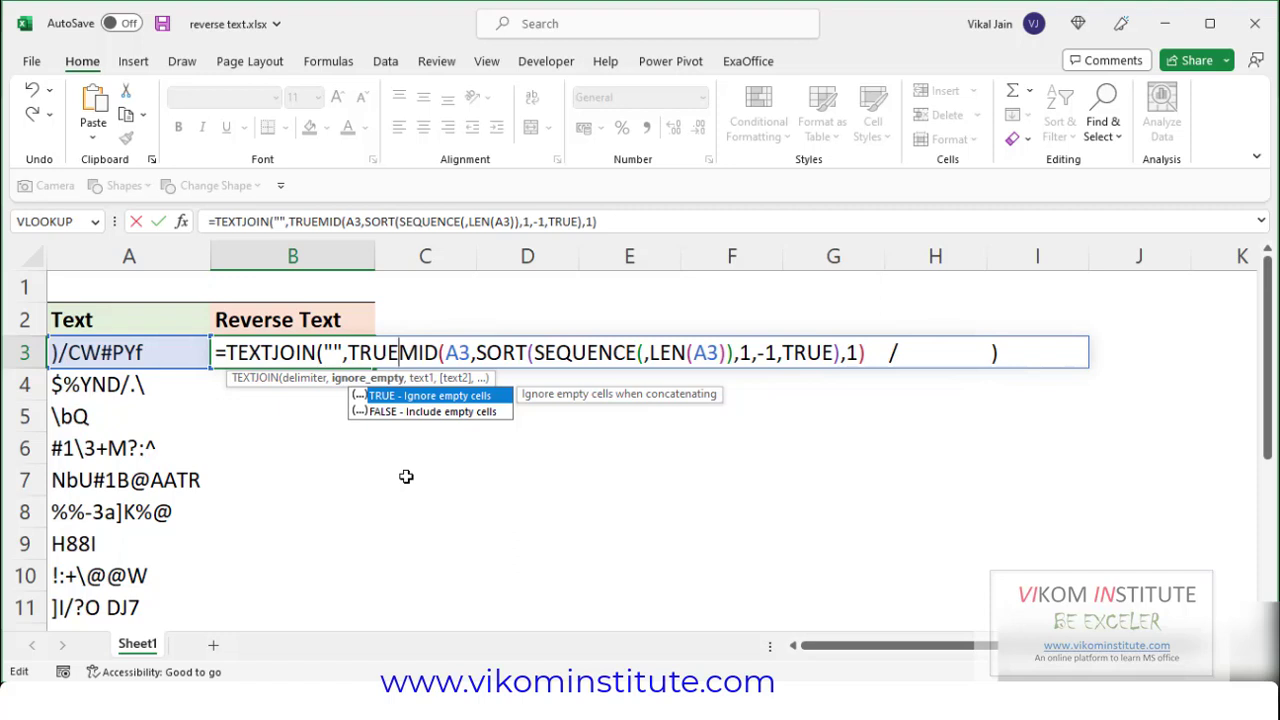
{"action": "type", "text": ","}
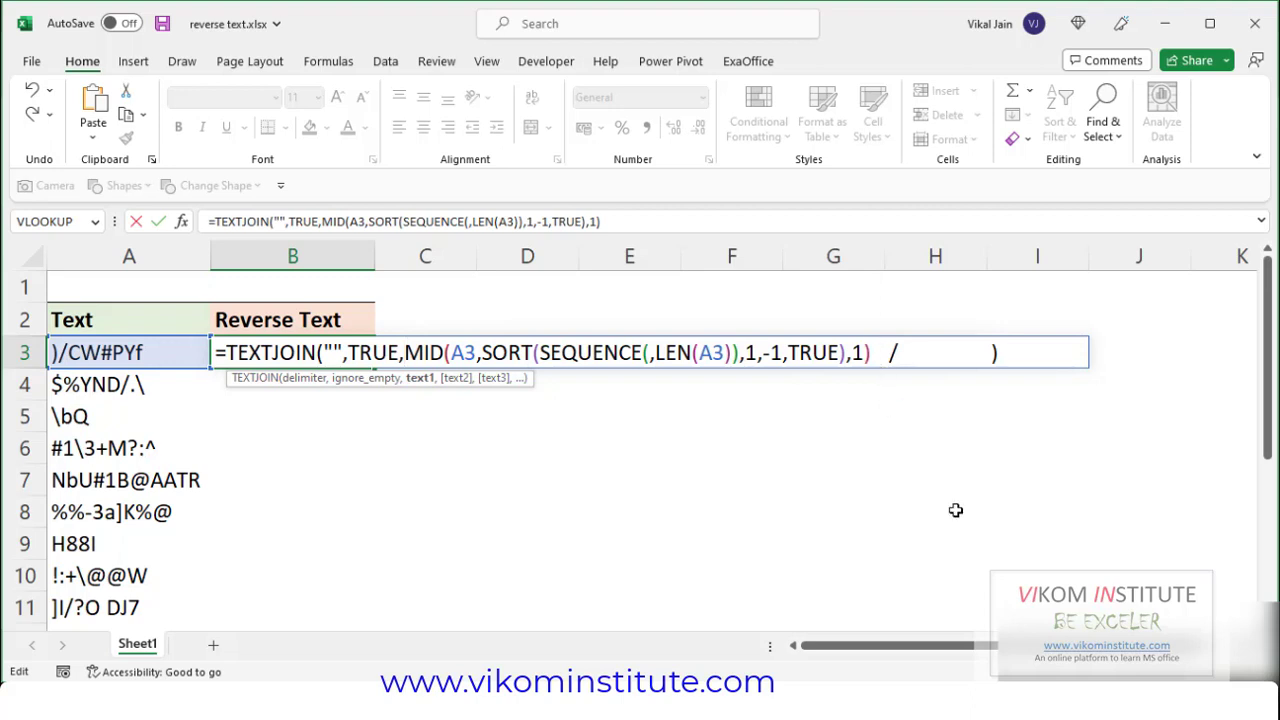
{"action": "type", "text": ")"}
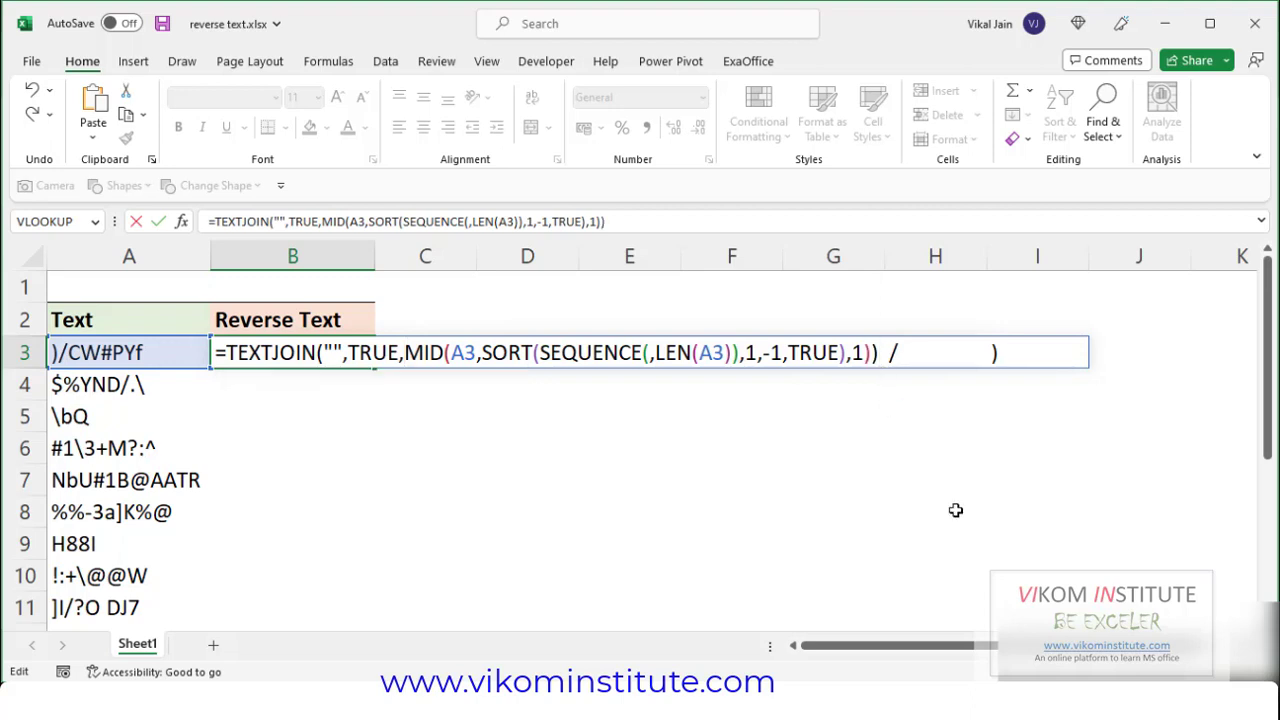
{"action": "key", "text": "Return"}
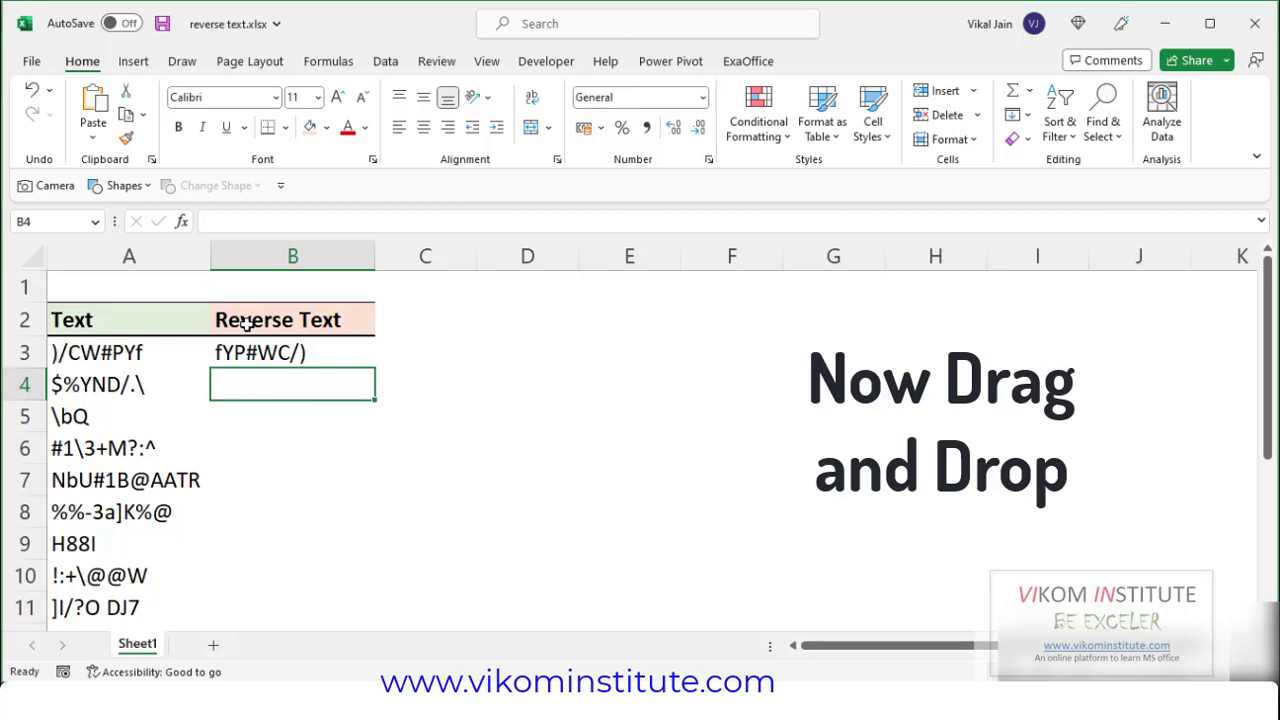
Fill B3's TEXTJOIN formula down to B18 and scroll to check the reversed strings.
{"action": "left_click", "coordinate": [262, 352]}
{"action": "double_click", "coordinate": [376, 371]}
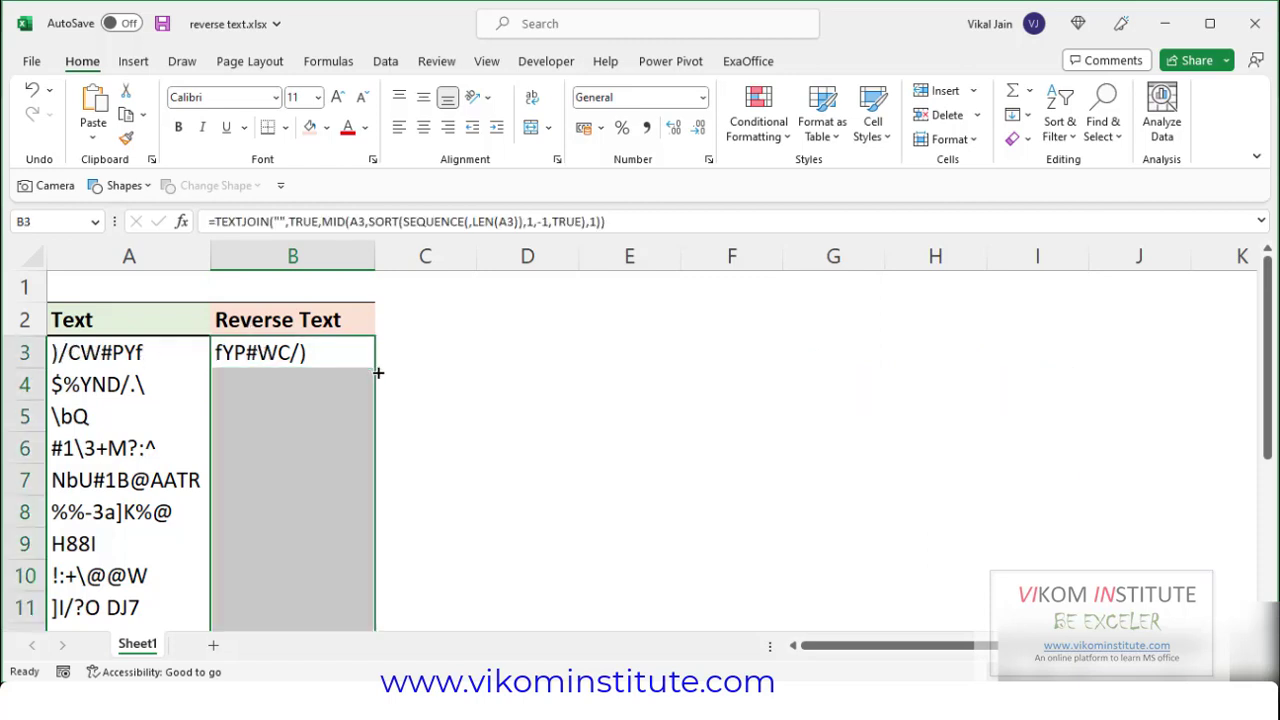
{"action": "left_click", "coordinate": [445, 415]}
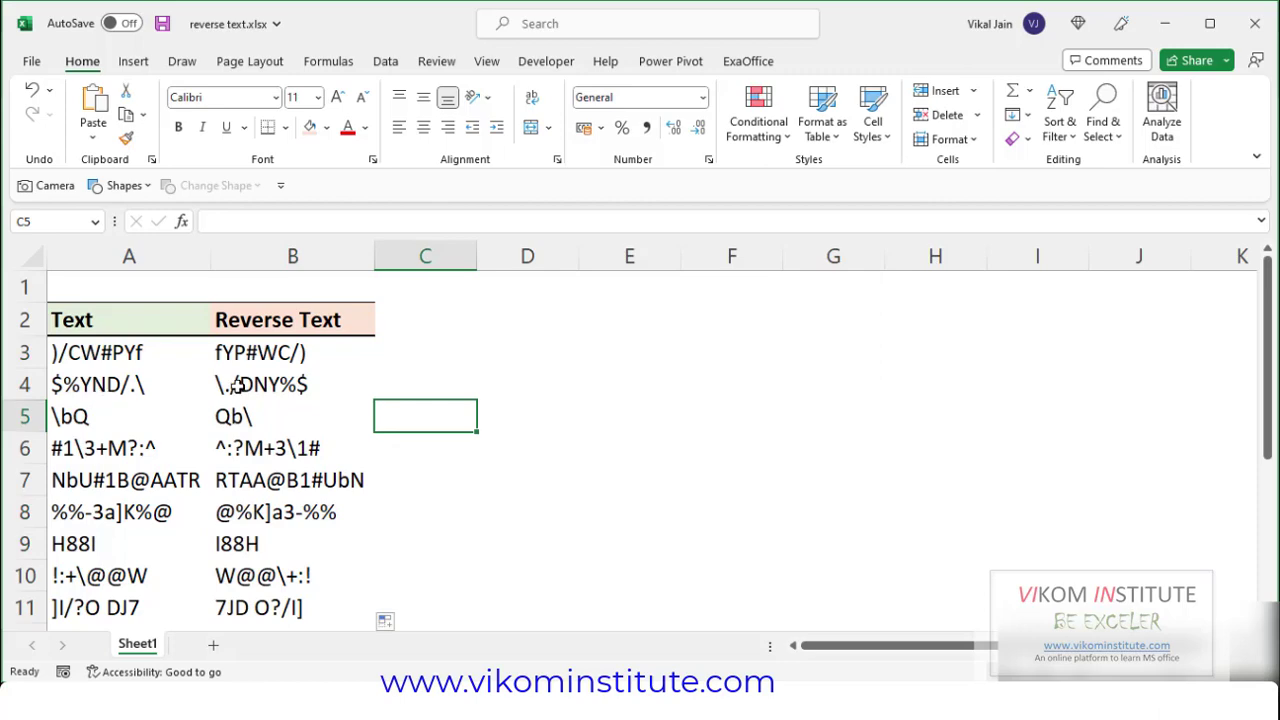
{"action": "scroll", "coordinate": [238, 444], "scroll_direction": "down", "scroll_amount": 1}
{"action": "scroll", "coordinate": [238, 446], "scroll_direction": "down", "scroll_amount": 1}
{"action": "scroll", "coordinate": [380, 568], "scroll_direction": "down", "scroll_amount": 1}
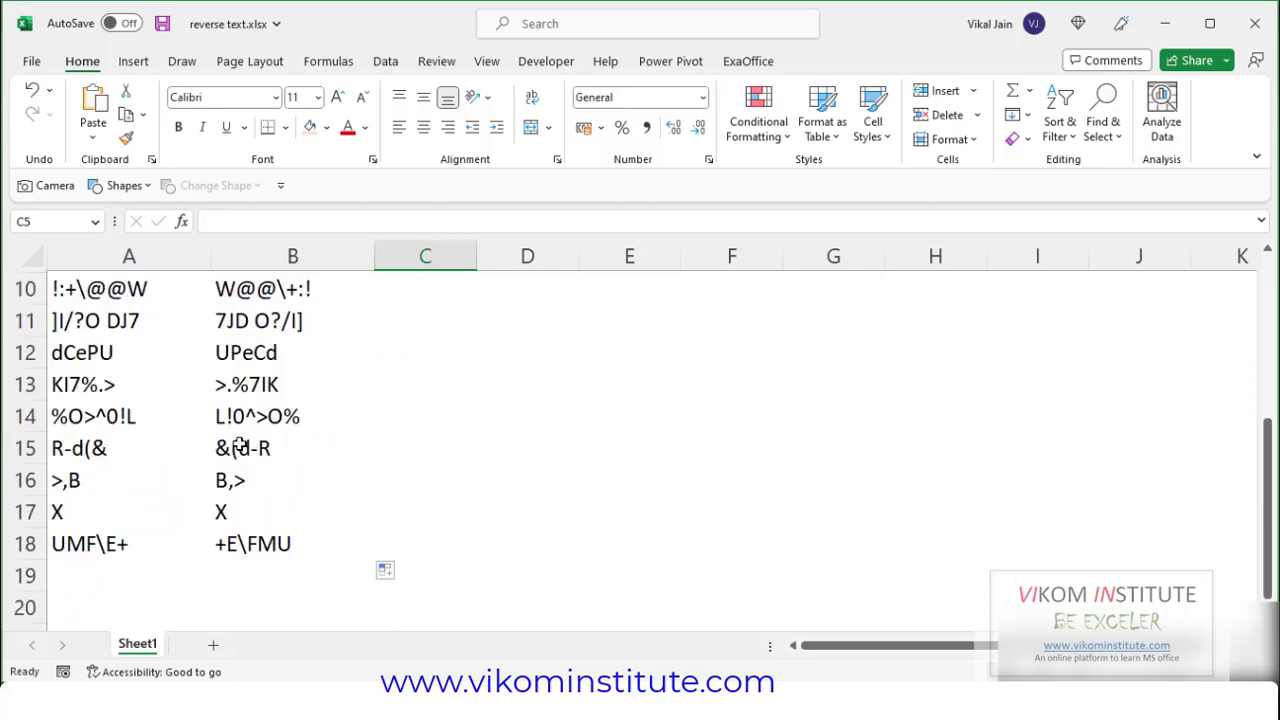